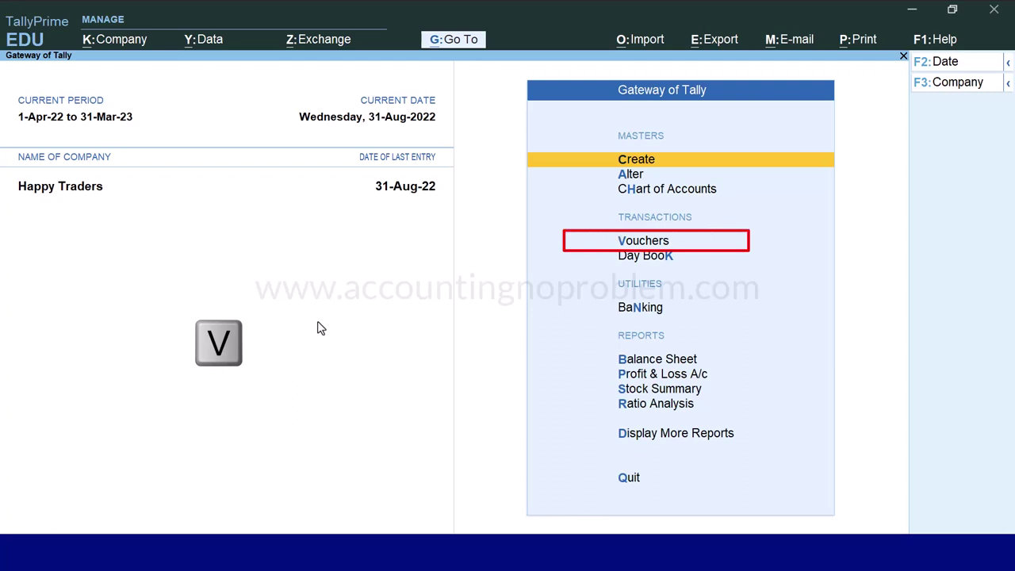
Open a new accounting voucher and compute 2946+1687+1100 in the built-in calculator
{"action": "key", "text": "v"}
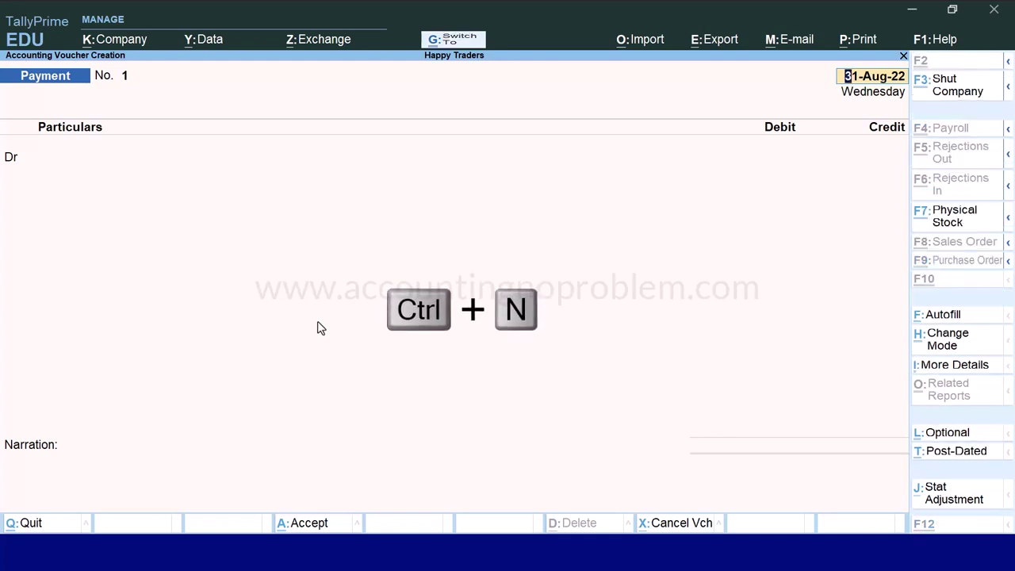
{"action": "key", "text": "ctrl+n"}
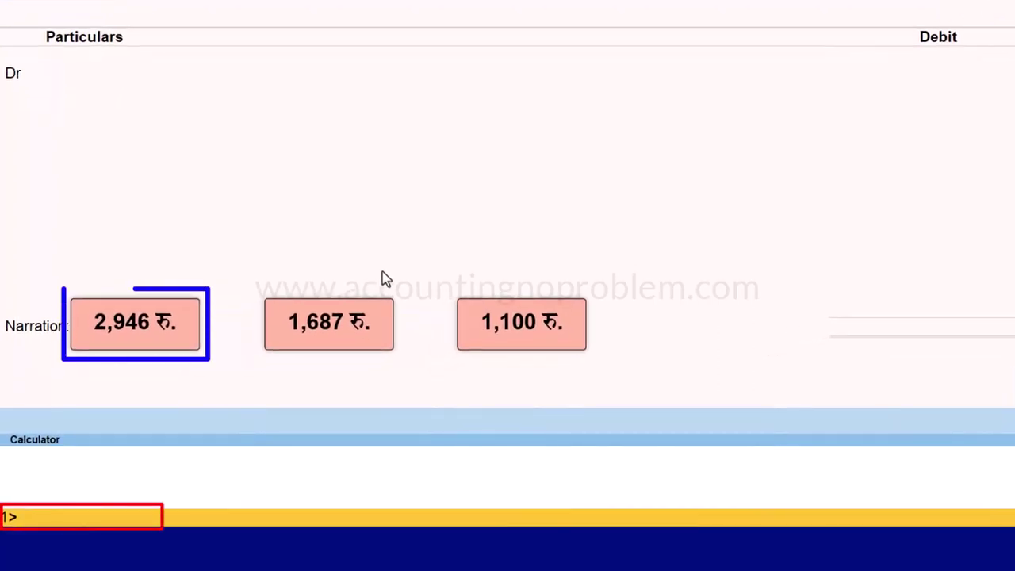
{"action": "type", "text": "2946"}
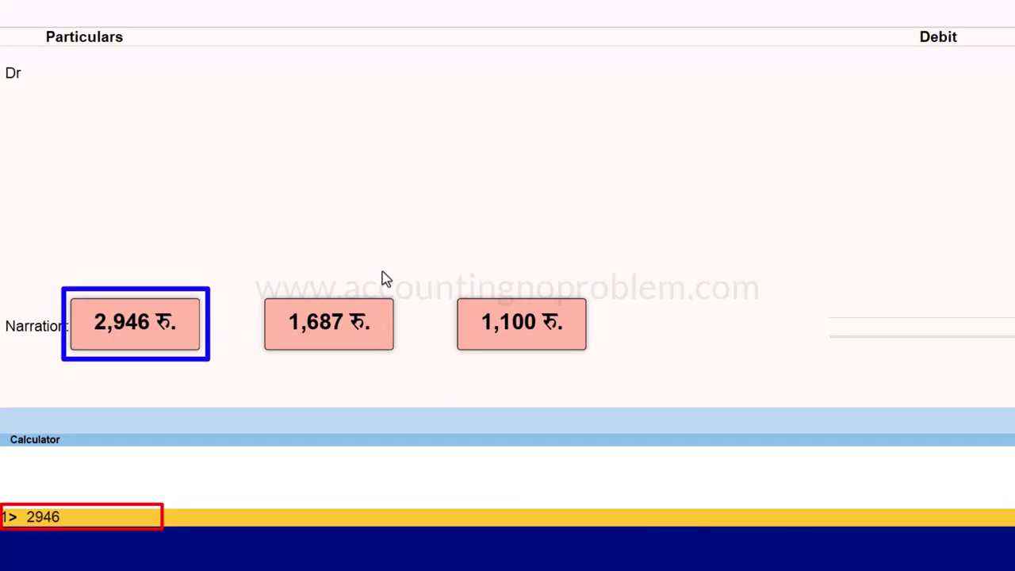
{"action": "type", "text": "+1687+"}
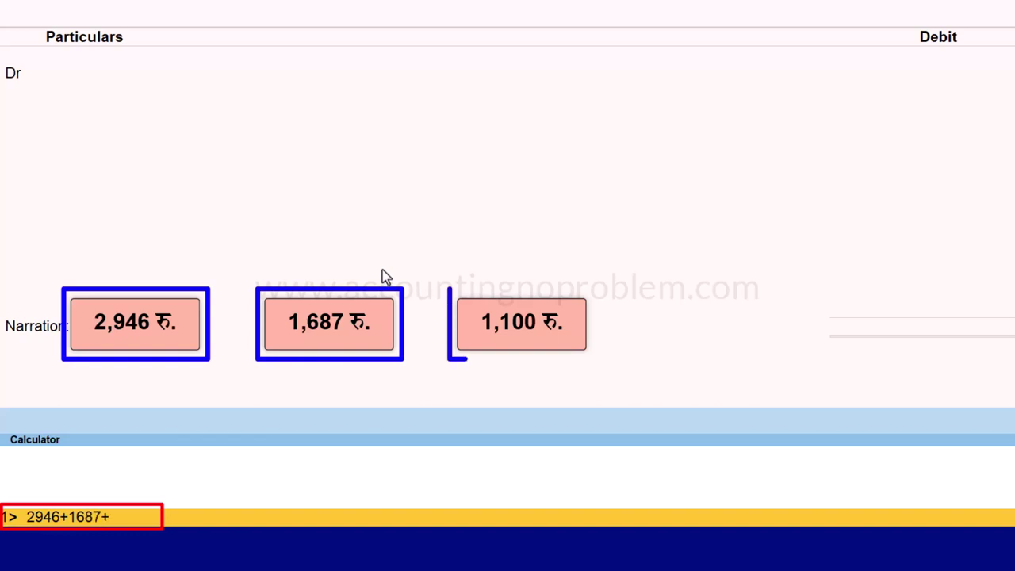
{"action": "type", "text": "1100"}
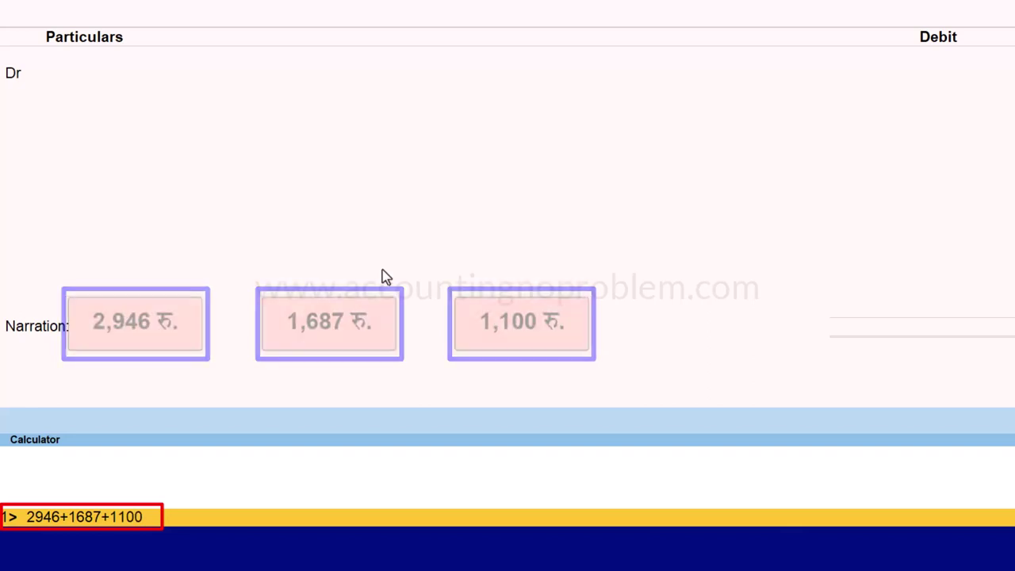
{"action": "key", "text": "Return"}
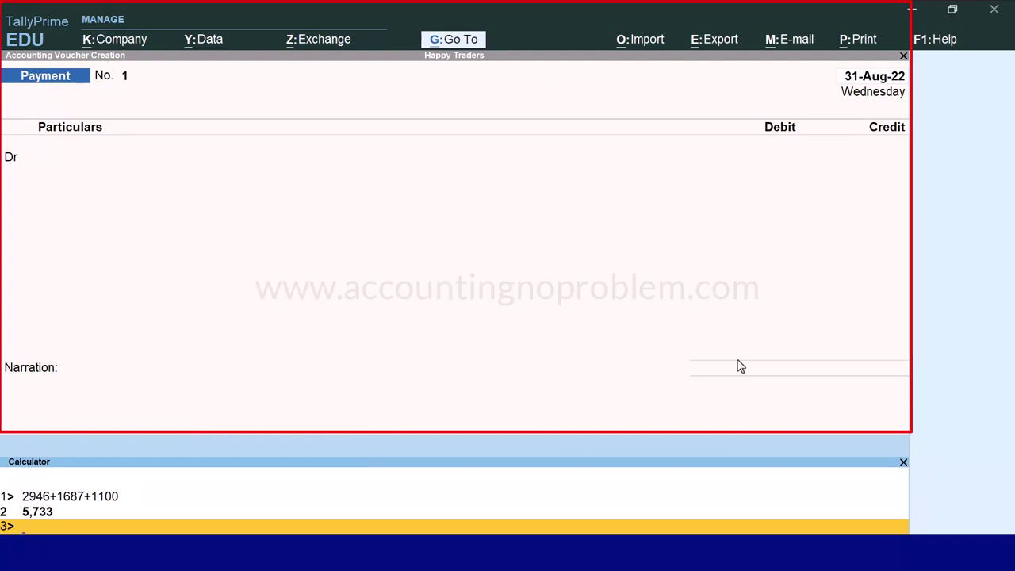
Switch the focus back and forth between the payment voucher and the calculator, ending on the voucher
{"action": "left_click", "coordinate": [378, 103]}
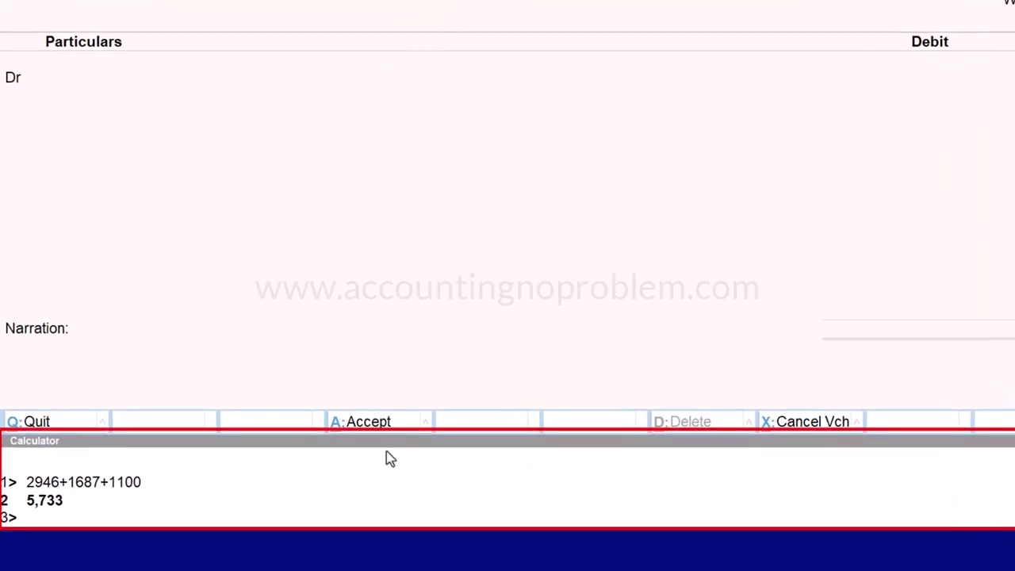
{"action": "left_click", "coordinate": [374, 519]}
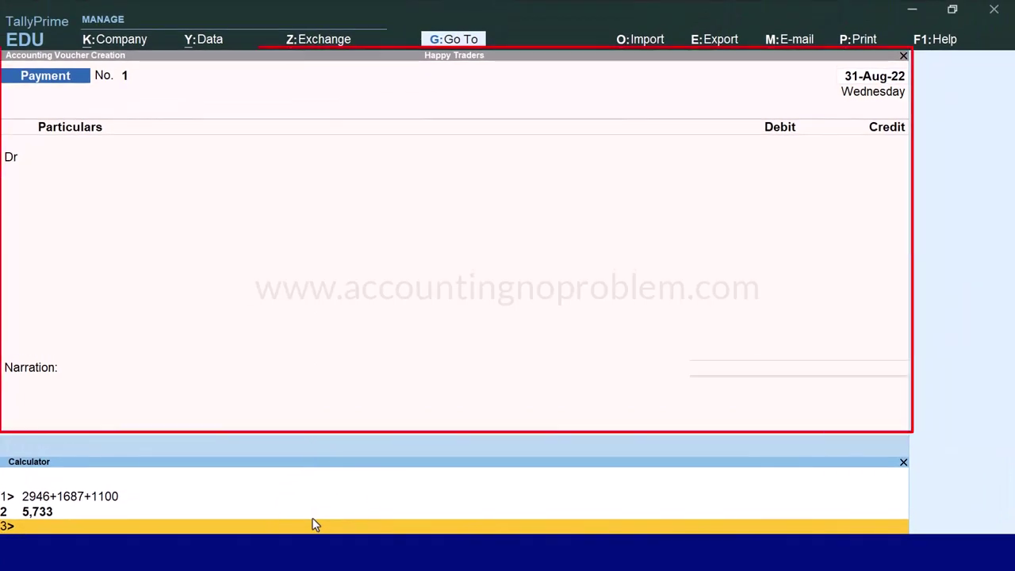
{"action": "left_click", "coordinate": [311, 114]}
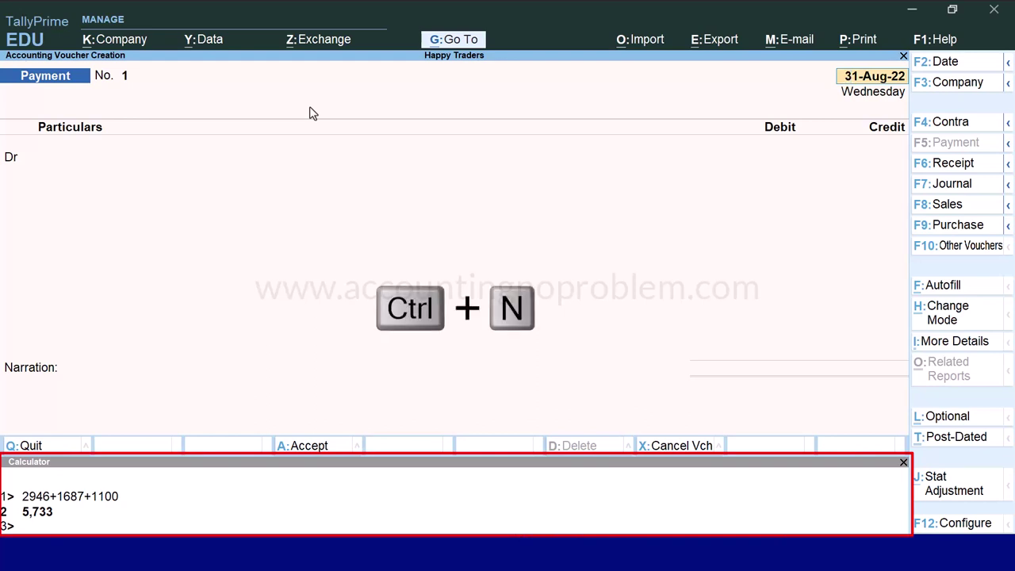
Return to the calculator, recall the previous result and add 11 to it
{"action": "key", "text": "ctrl"}
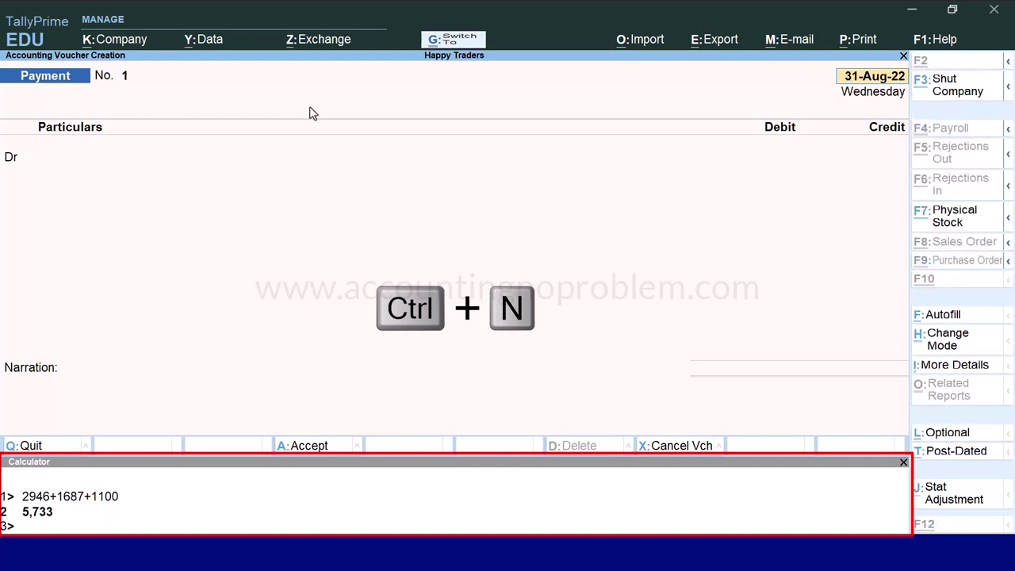
{"action": "key", "text": "ctrl+n"}
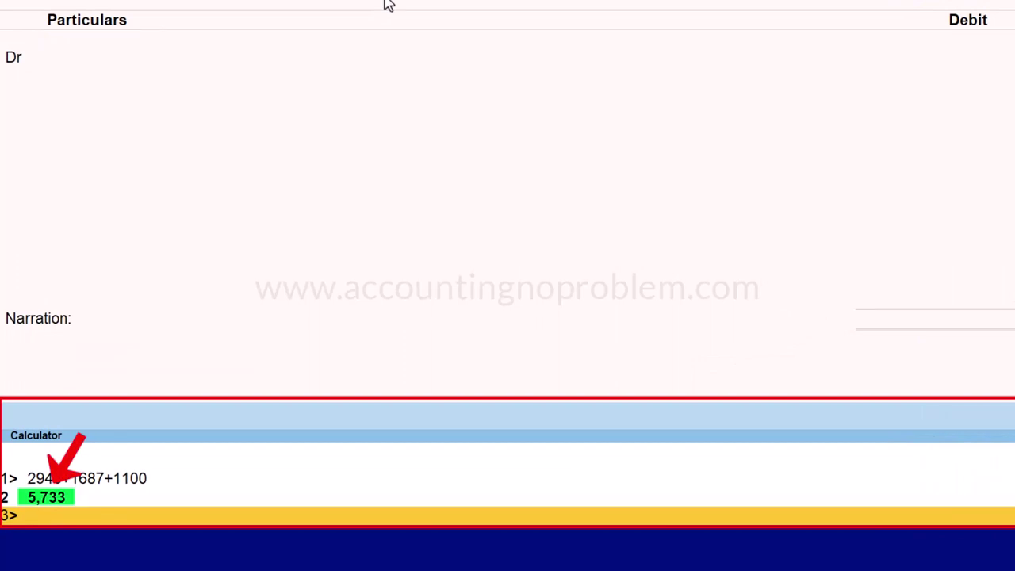
{"action": "key", "text": "BackSpace"}
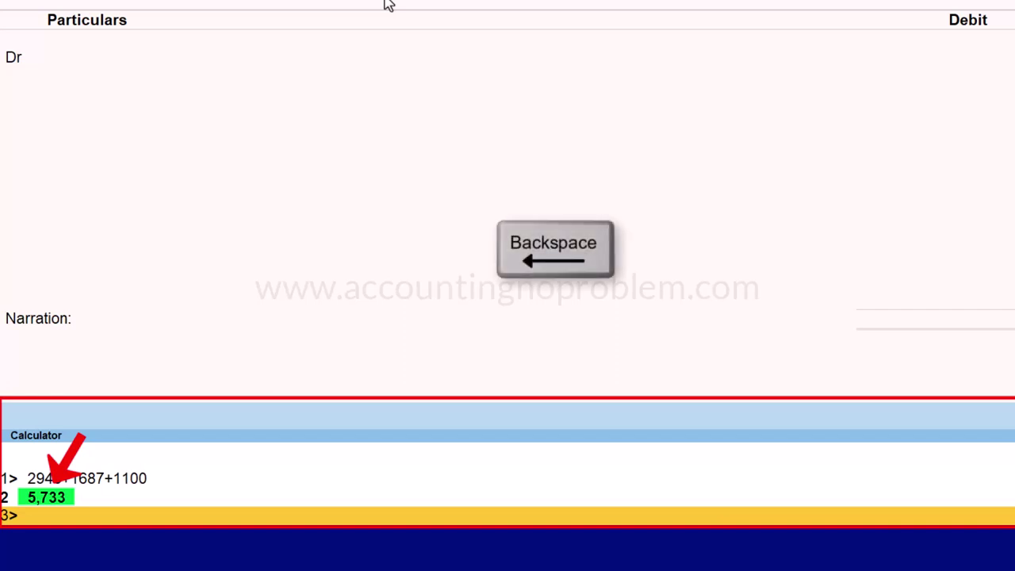
{"action": "key", "text": "End"}
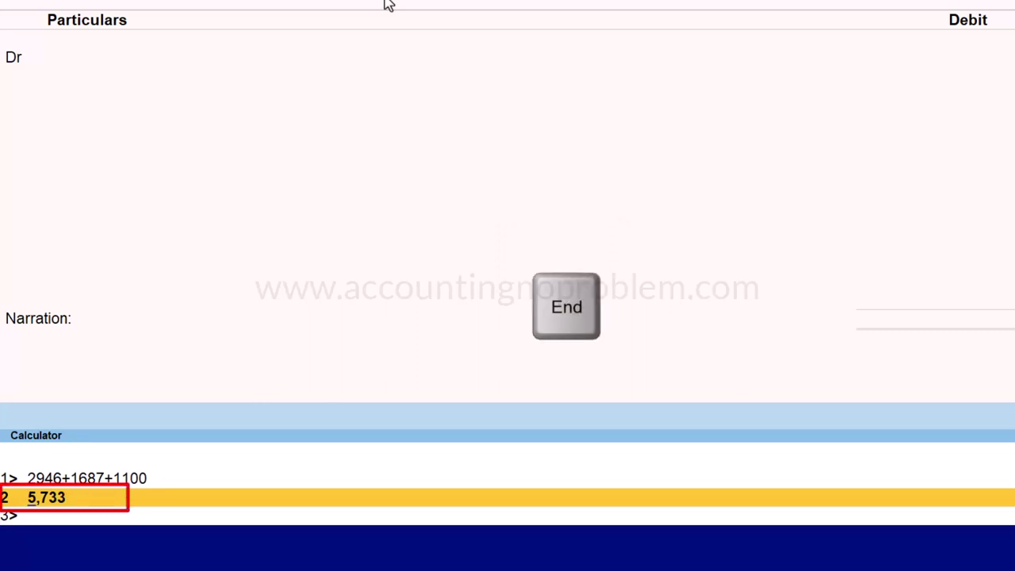
{"action": "type", "text": "+"}
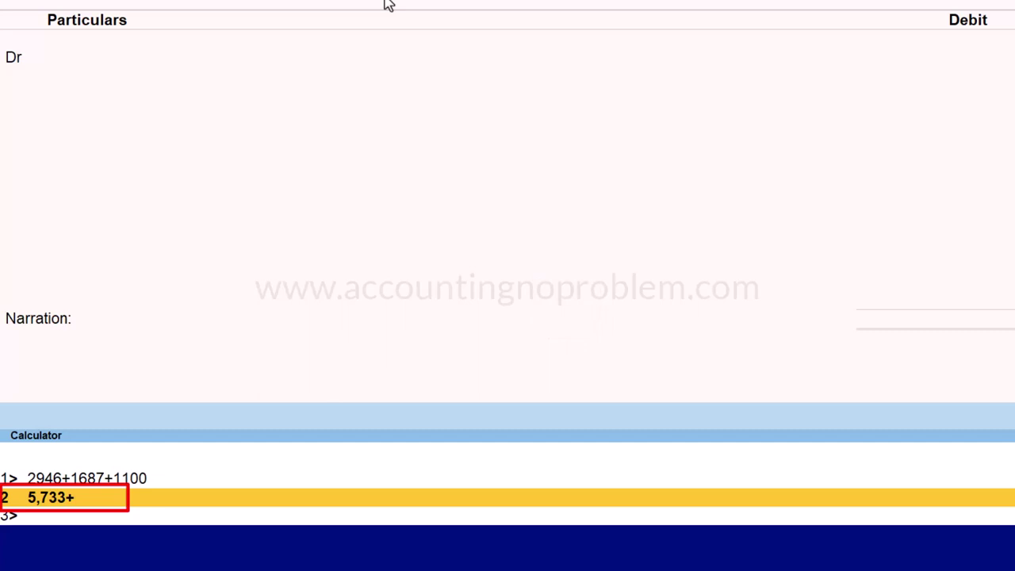
{"action": "type", "text": "11"}
{"action": "key", "text": "Return"}
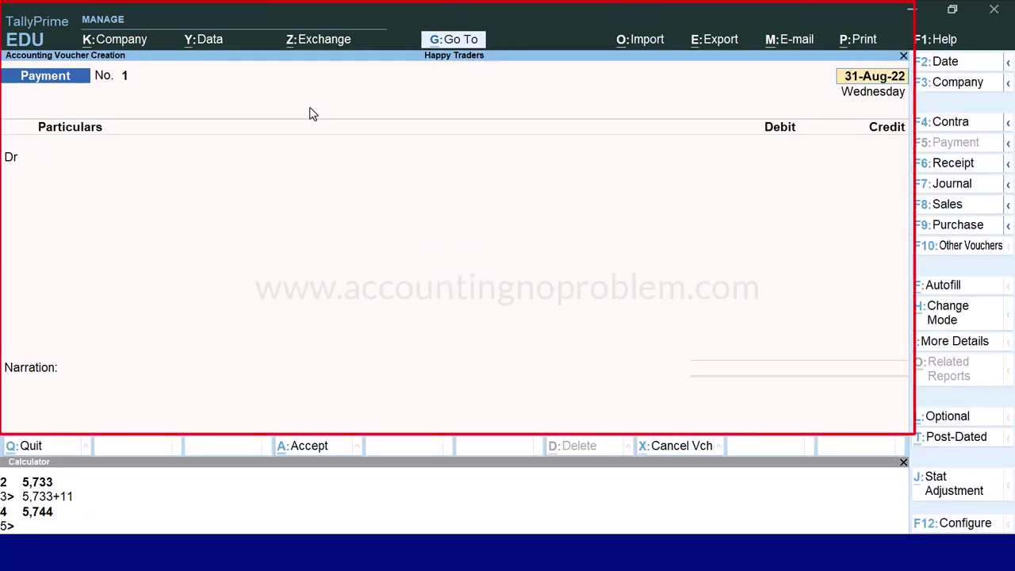
In the payment voucher, debit Electricity Exp. with 5733 and credit the same amount to Cash
{"action": "key", "text": "Return"}
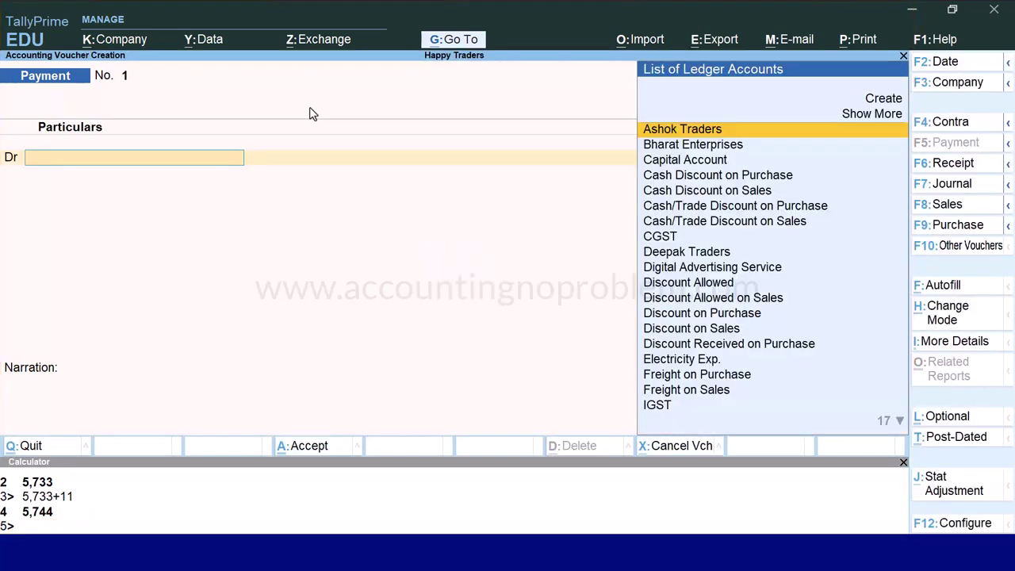
{"action": "type", "text": "E"}
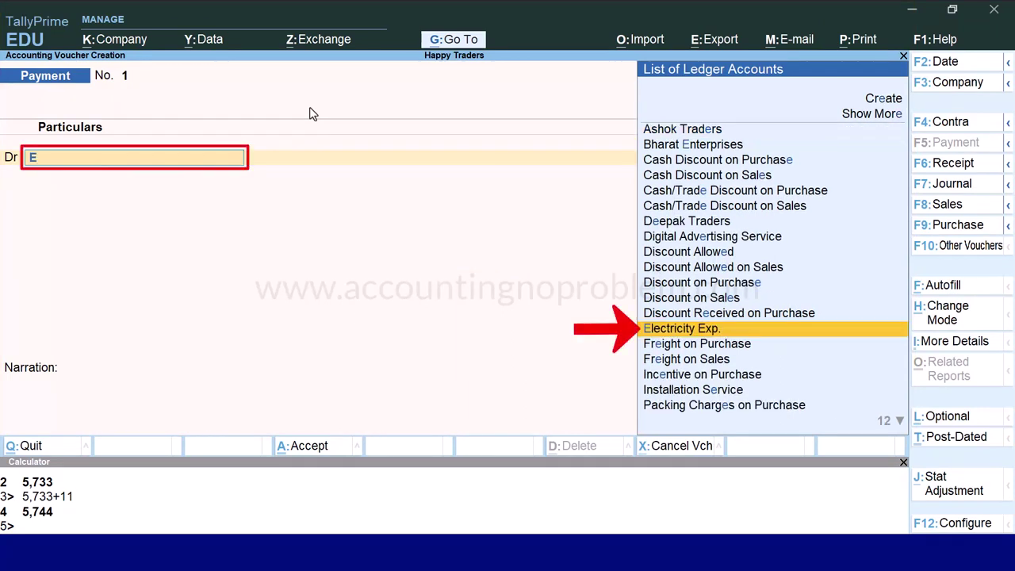
{"action": "key", "text": "Return"}
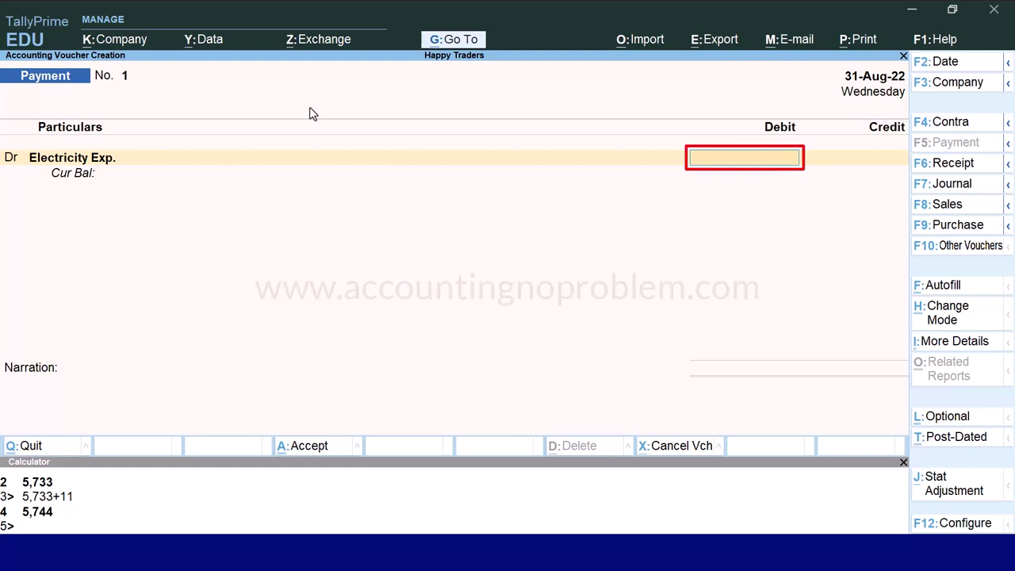
{"action": "type", "text": "5733"}
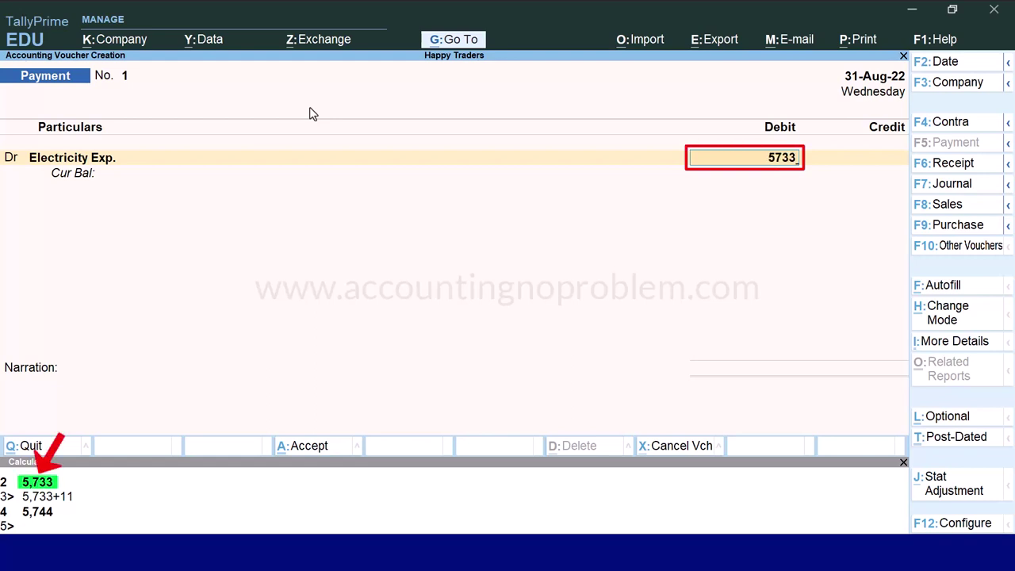
{"action": "key", "text": "Return"}
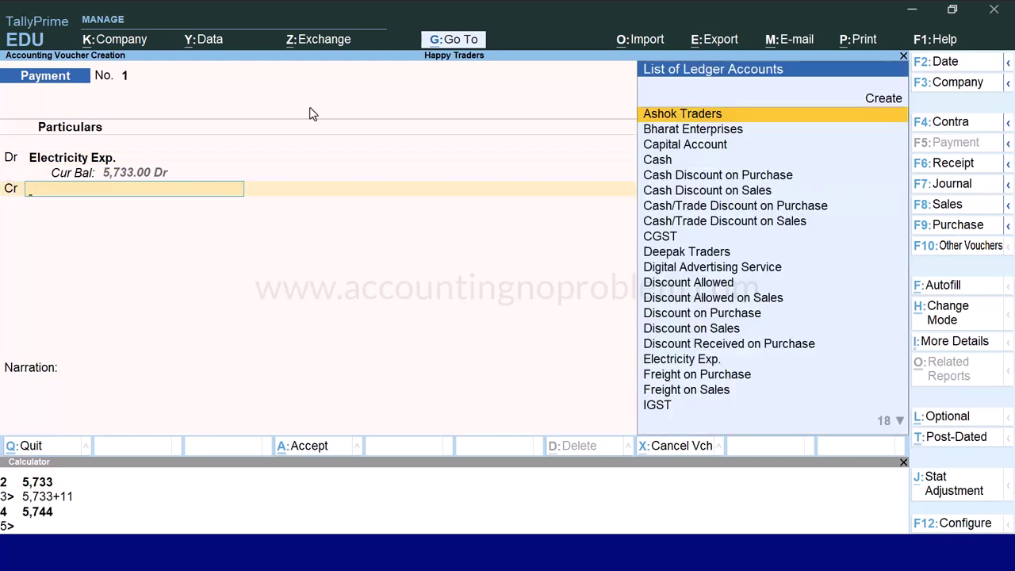
{"action": "type", "text": "Cas"}
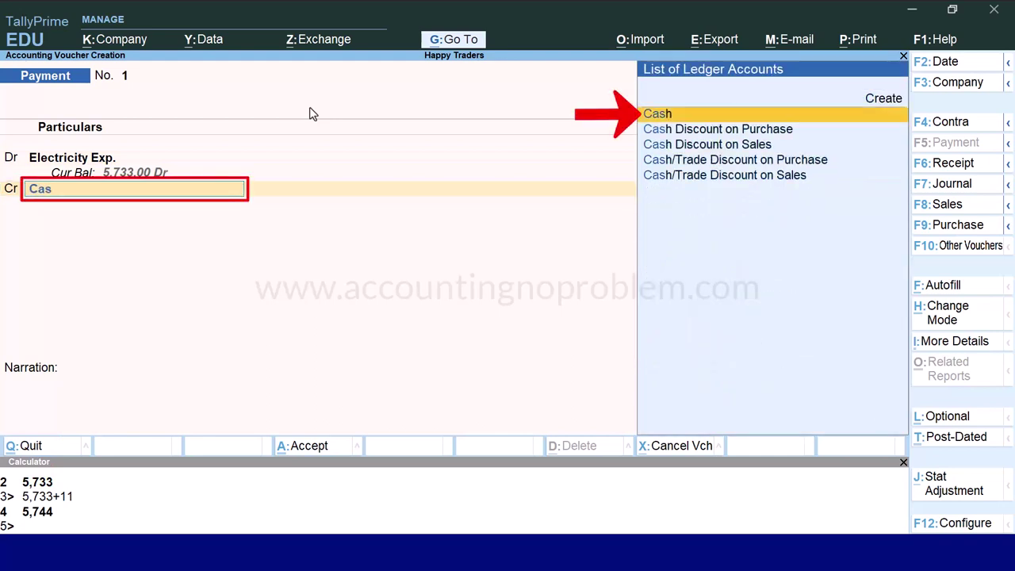
{"action": "key", "text": "Return"}
{"action": "key", "text": "Return"}
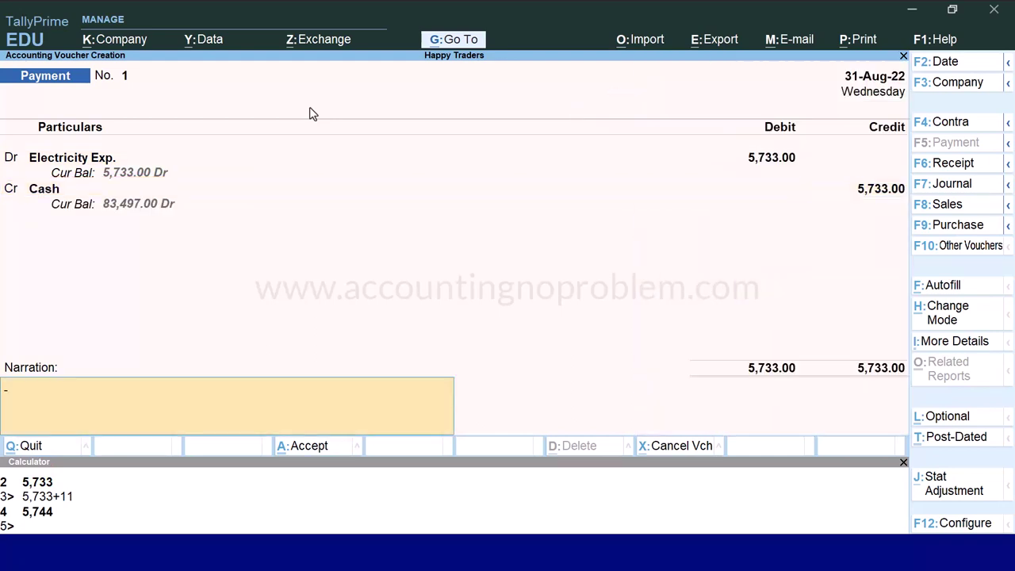
Enter the narration "Being electricity expenses paid by cash (2946+1687+1100=5733)." and save the payment voucher
{"action": "type", "text": "Being electricity expenses paid by cash (2946+1687+1100=5733)."}
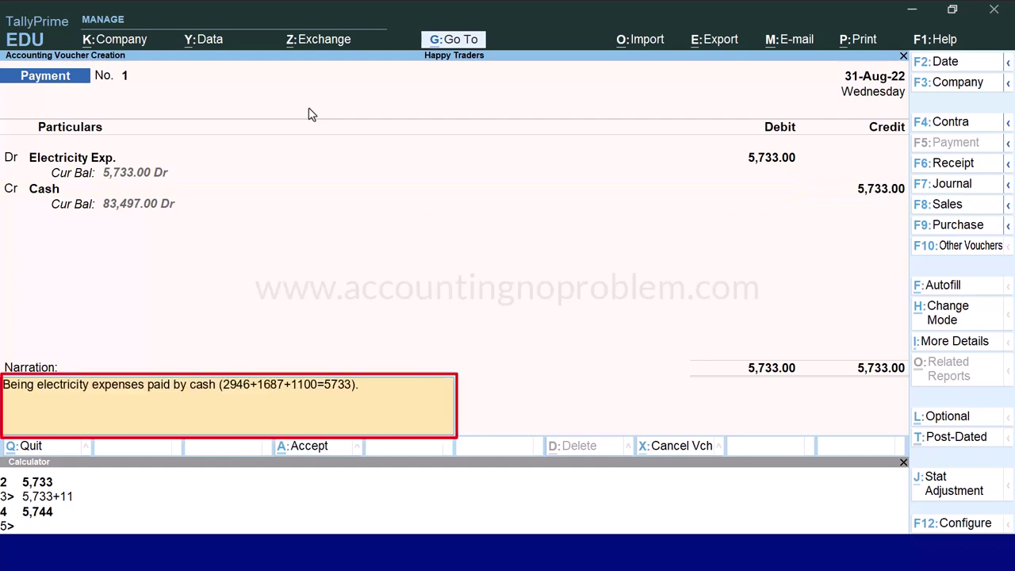
{"action": "key", "text": "Return"}
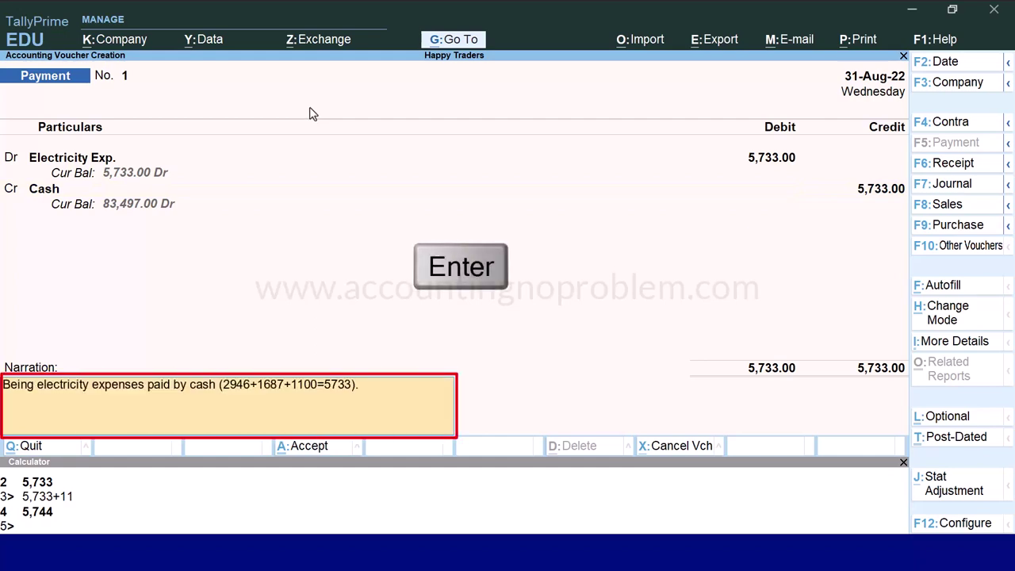
{"action": "key", "text": "Return"}
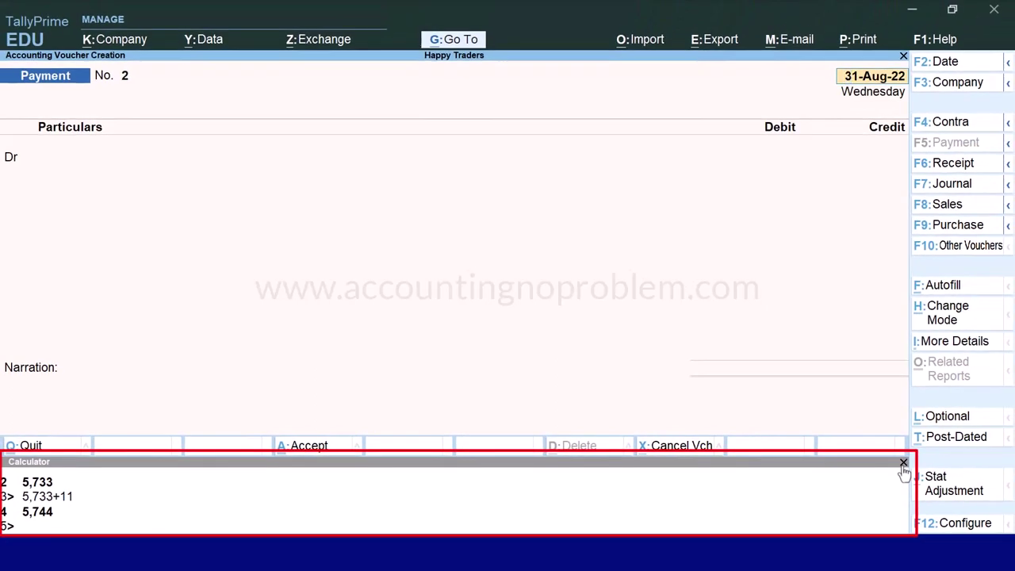
Hide the calculator and choose Rent Paid as the debit ledger of the new payment voucher
{"action": "key", "text": "ctrl+n"}
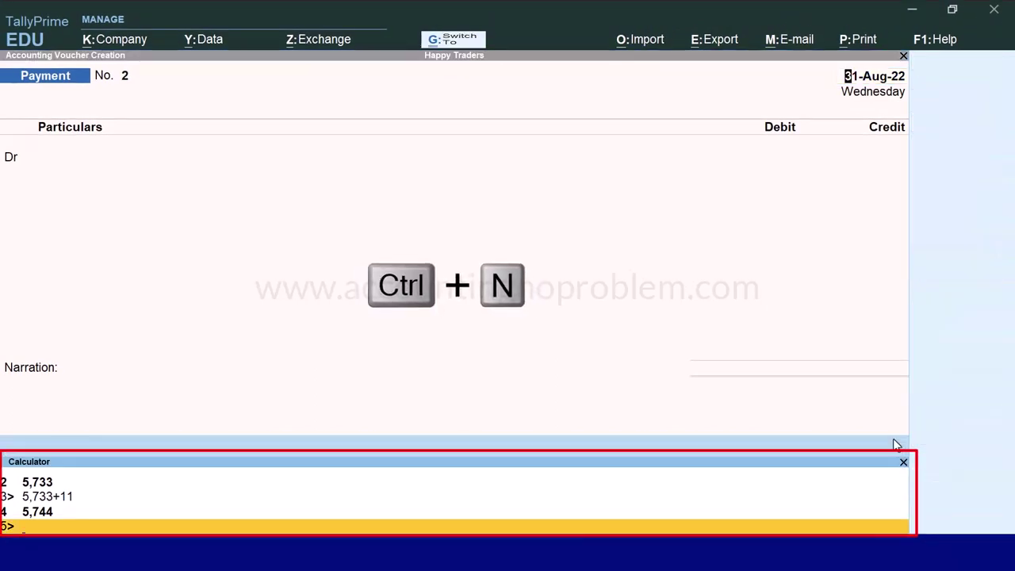
{"action": "key", "text": "ctrl+n"}
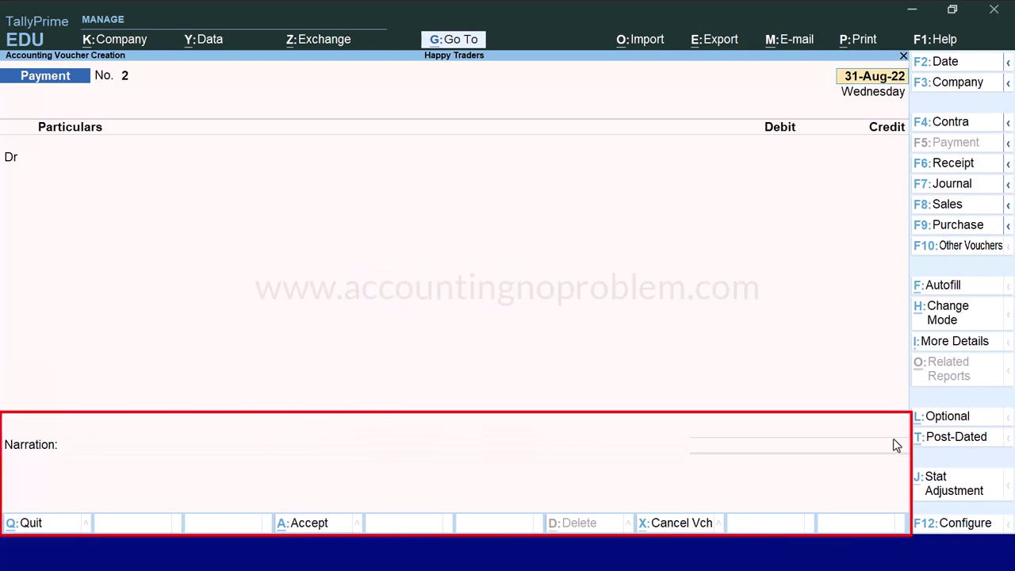
{"action": "key", "text": "Return"}
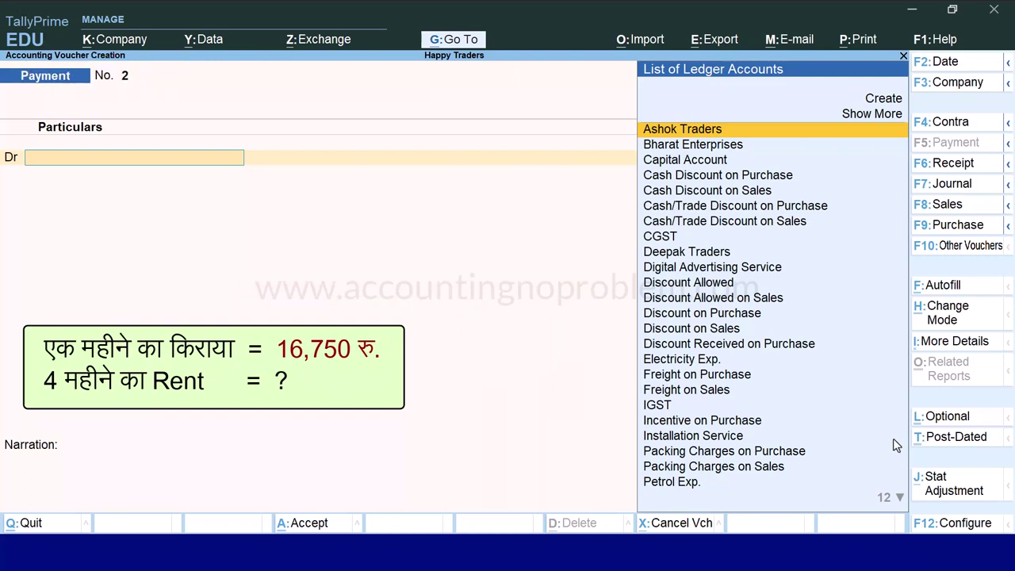
{"action": "type", "text": "R"}
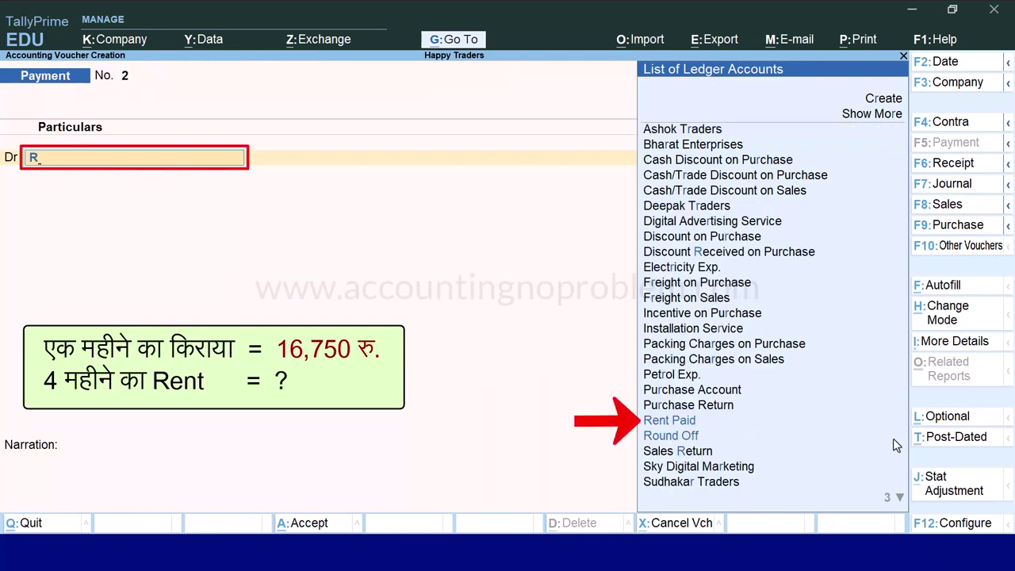
{"action": "key", "text": "Return"}
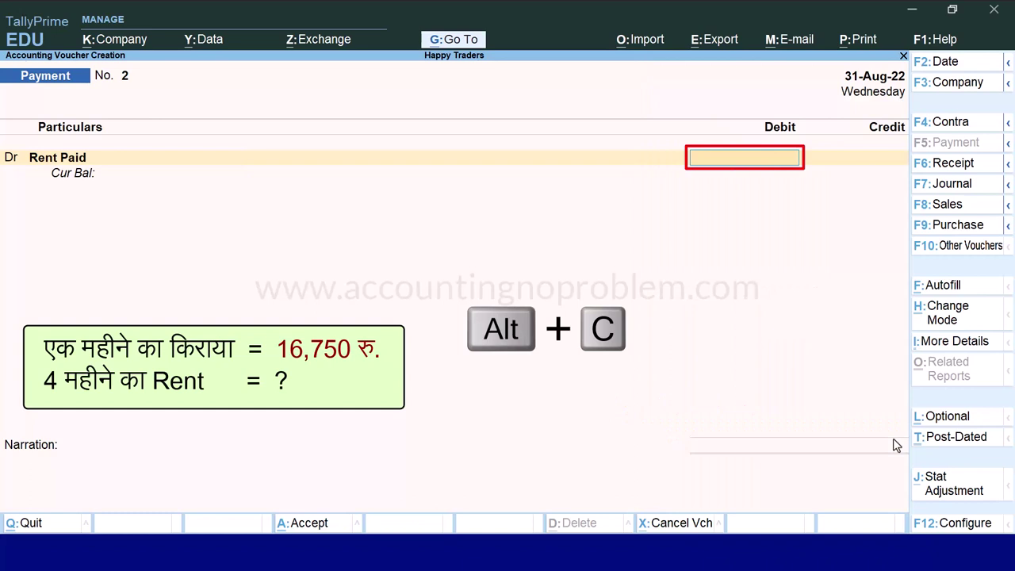
Fill the Rent Paid debit amount by calculating 16750*4 from within the amount field
{"action": "key", "text": "alt+c"}
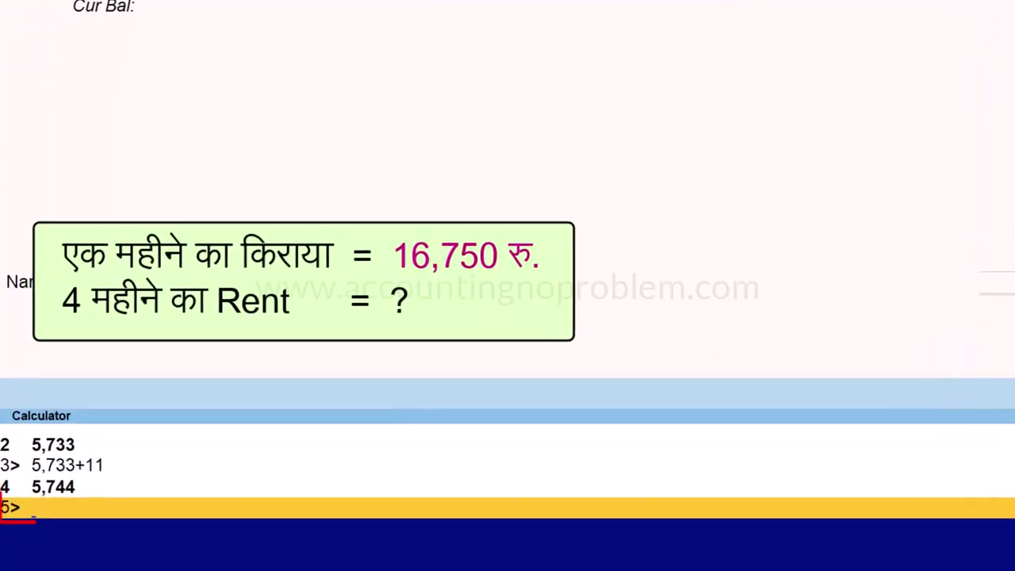
{"action": "type", "text": "16750"}
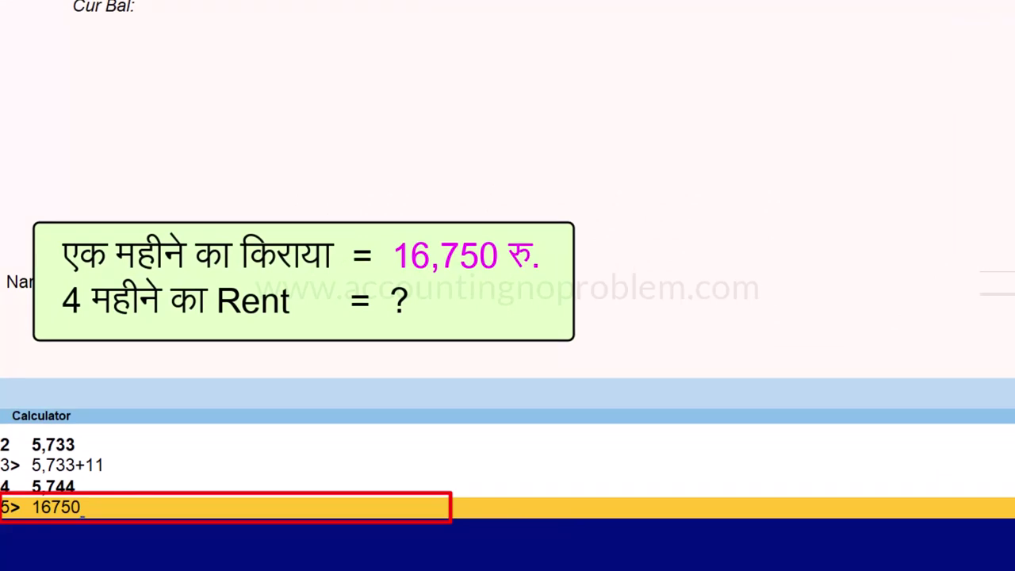
{"action": "type", "text": "*4"}
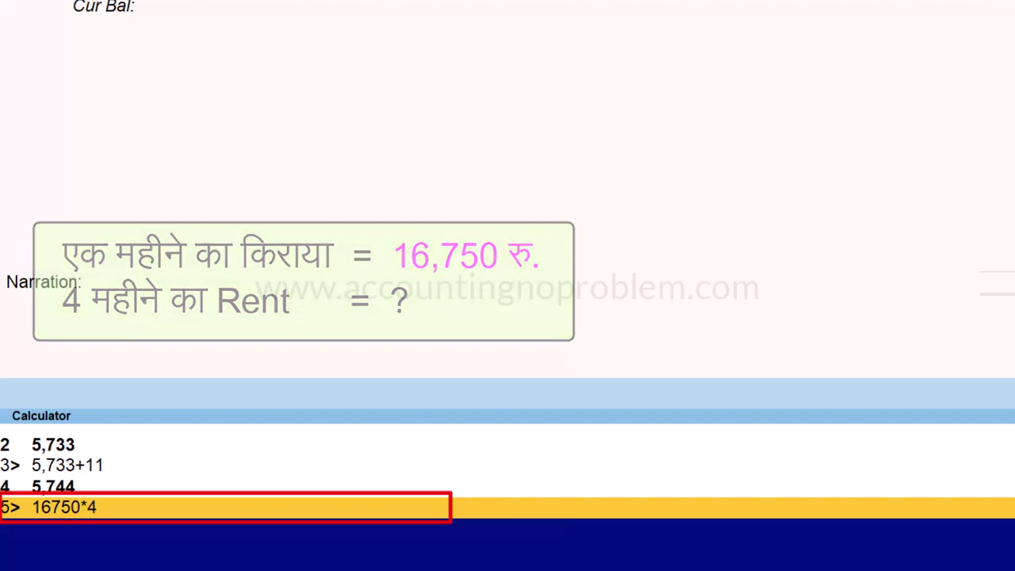
{"action": "key", "text": "Return"}
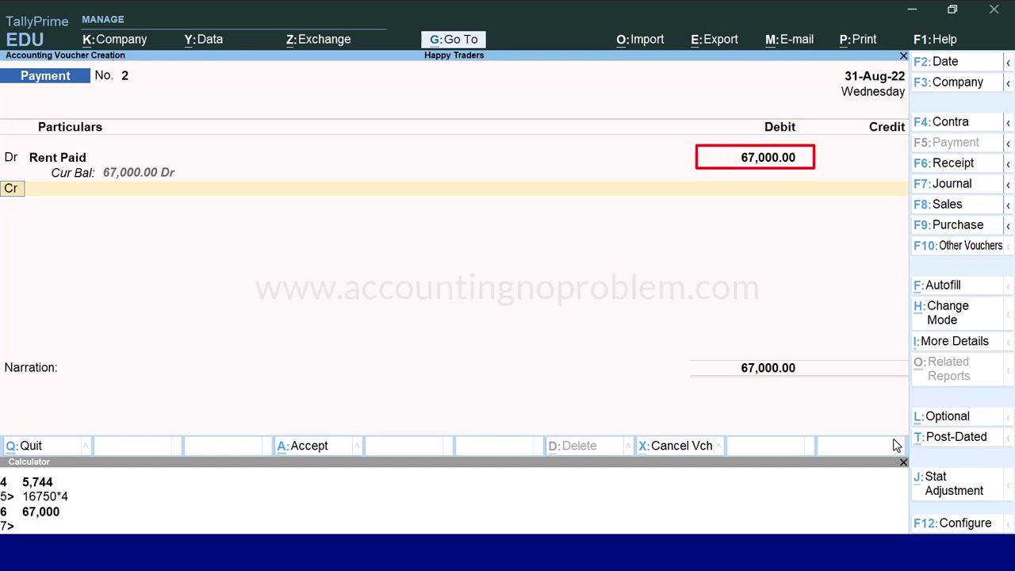
{"action": "key", "text": "alt+c"}
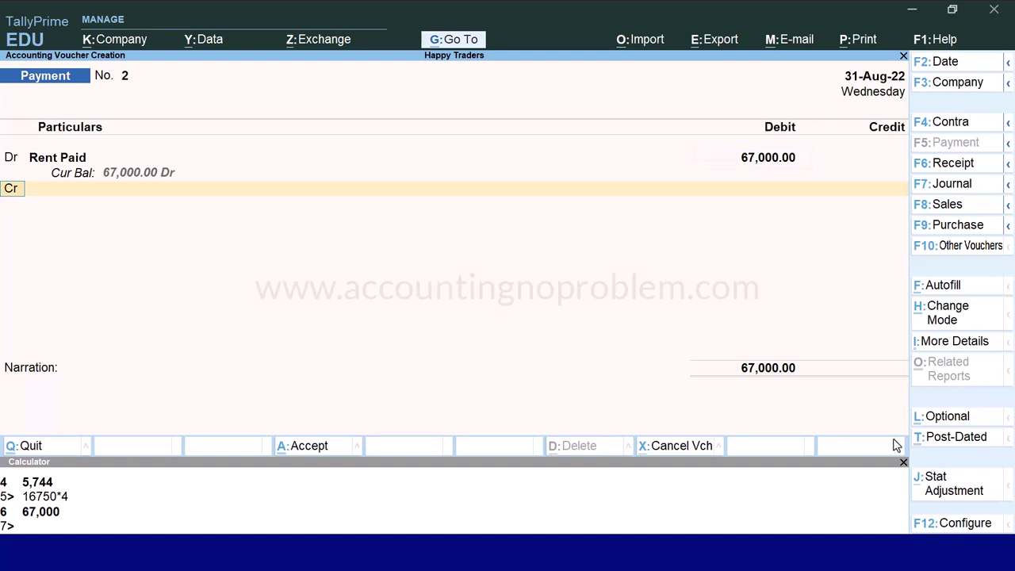
Activate the calculator and query the closing balance of the Cash ledger
{"action": "key", "text": "ctrl+n"}
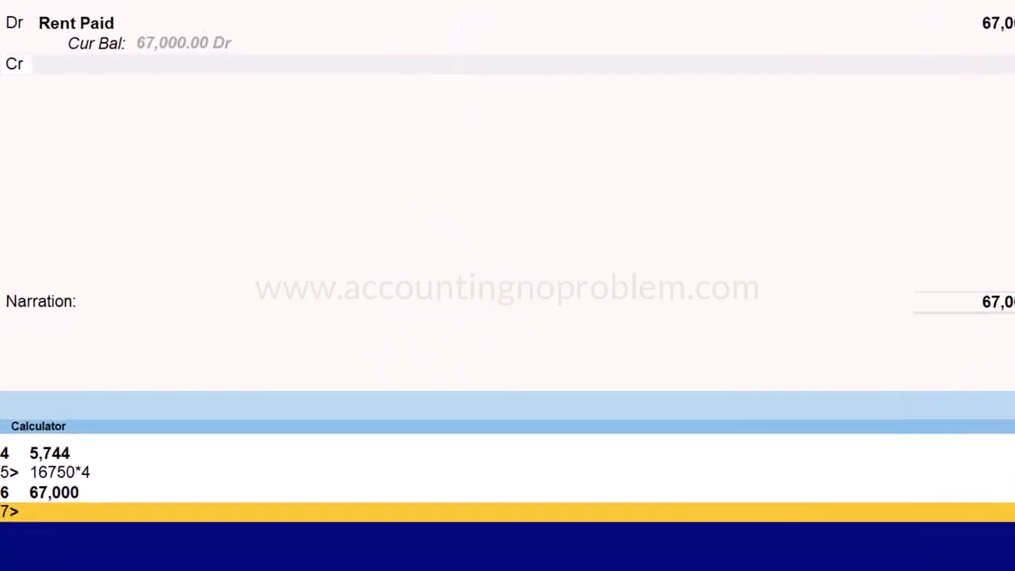
{"action": "type", "text": "c"}
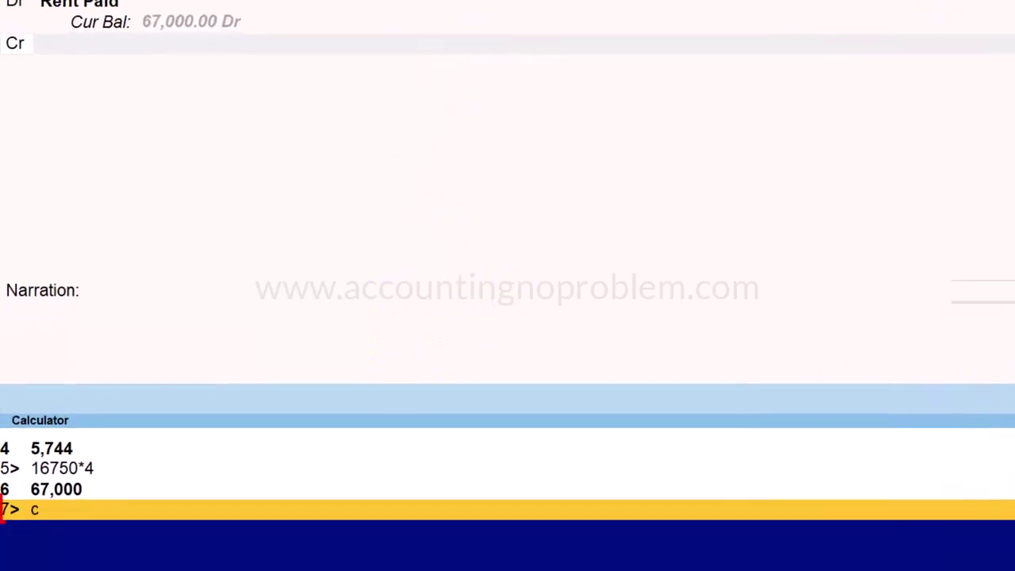
{"action": "type", "text": "ash"}
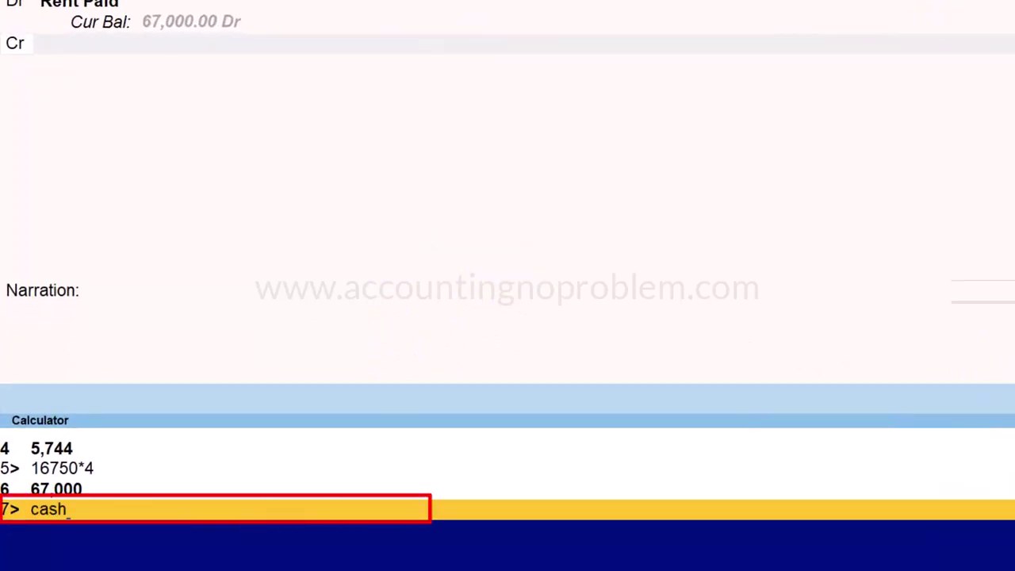
{"action": "key", "text": "Return"}
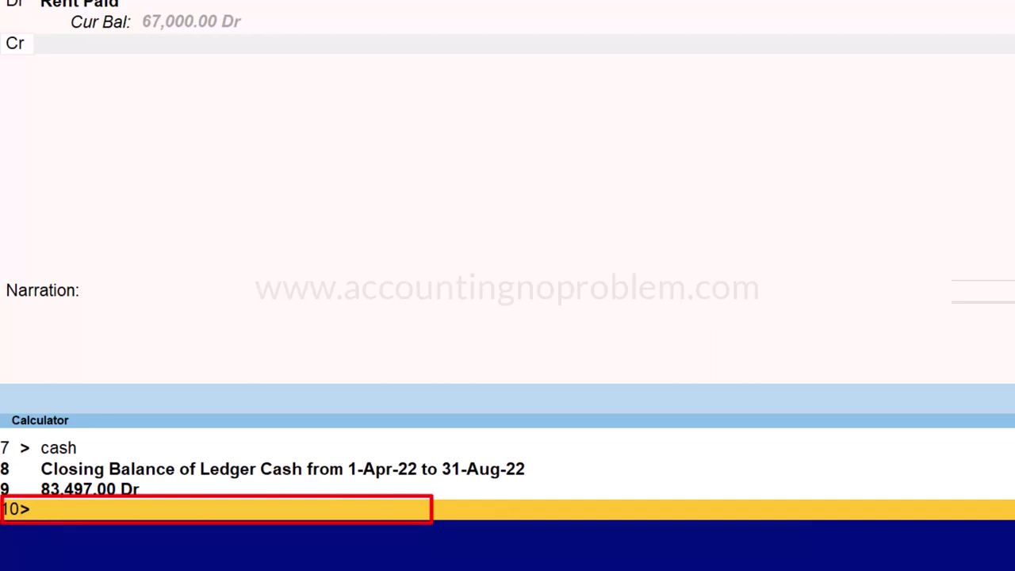
Query the closing balances of the Ashok Traders and State Bank of India ledgers in the calculator
{"action": "type", "text": "ashok traders"}
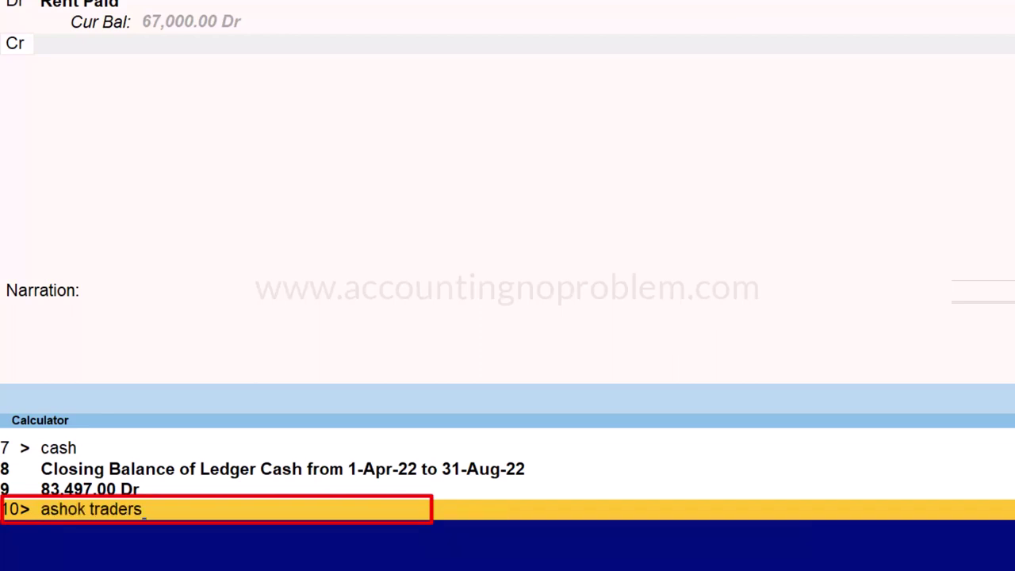
{"action": "key", "text": "Return"}
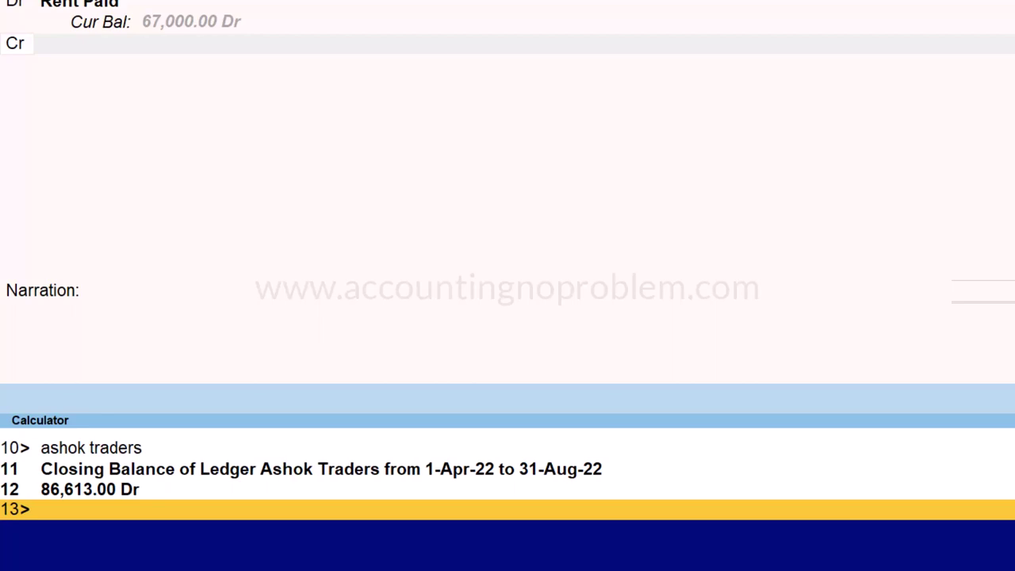
{"action": "type", "text": "state"}
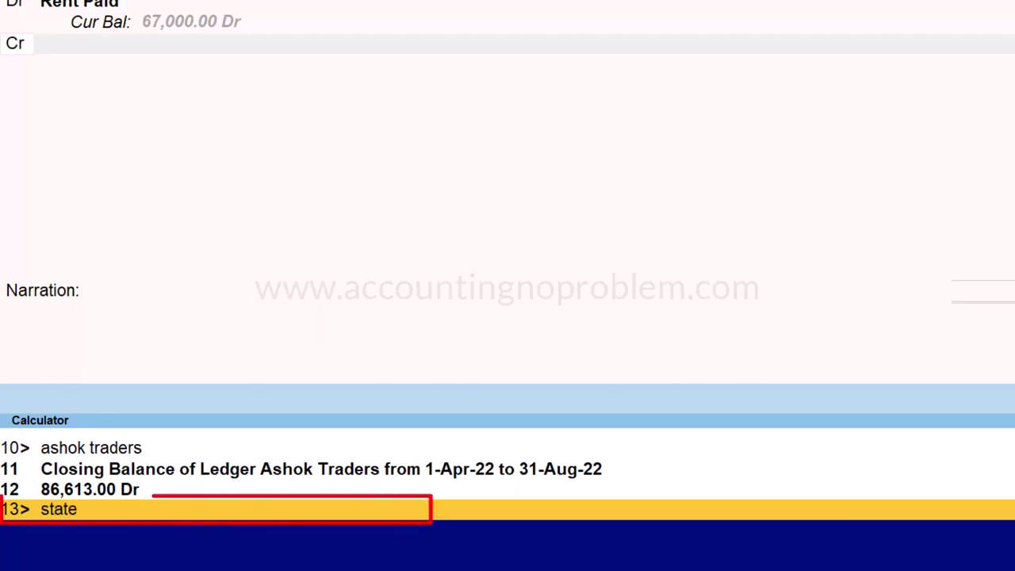
{"action": "type", "text": " bank of india"}
{"action": "key", "text": "Return"}
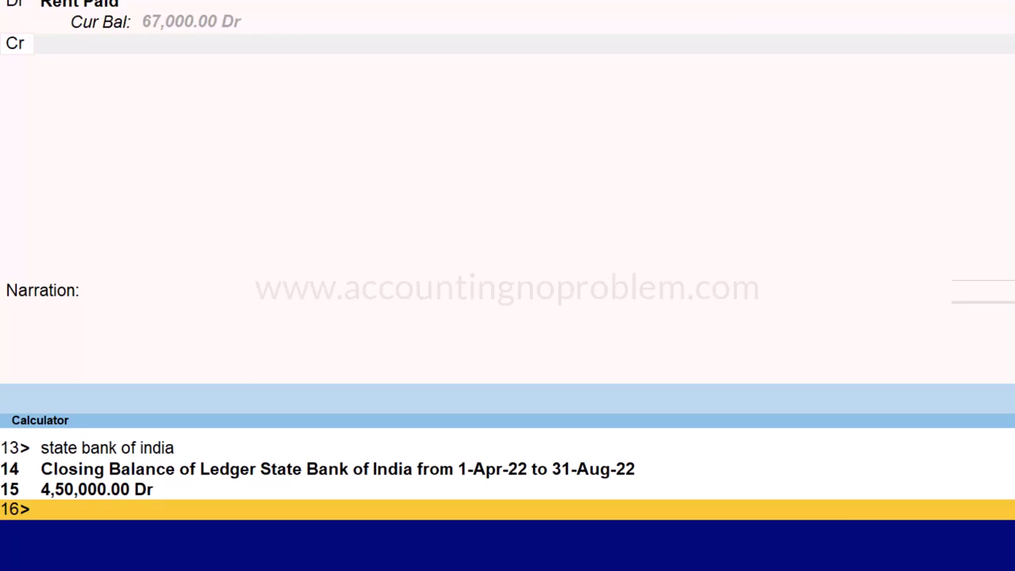
Query the closing stock quantities of the Printer and Monitor items in the calculator
{"action": "type", "text": "printer"}
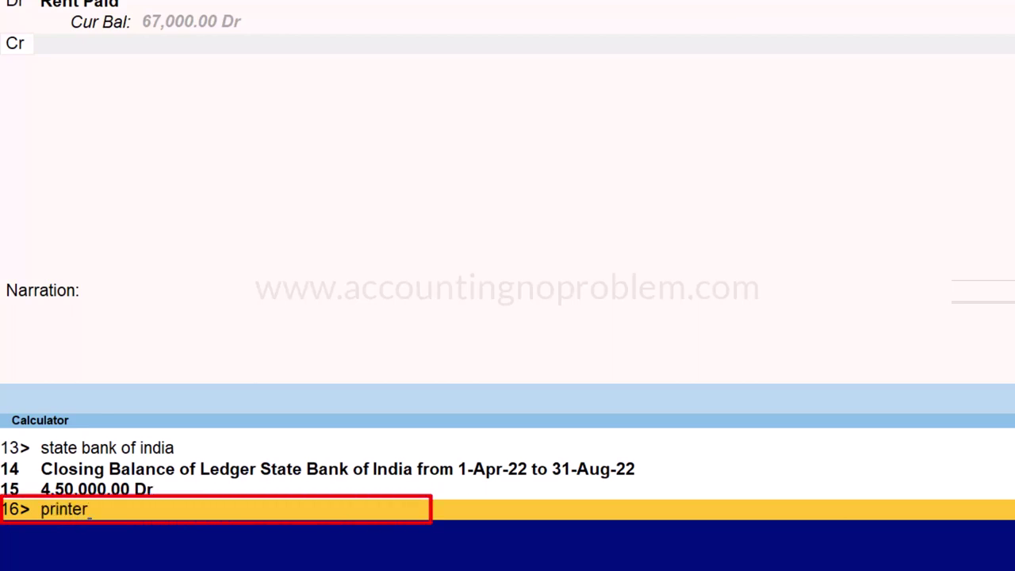
{"action": "key", "text": "Return"}
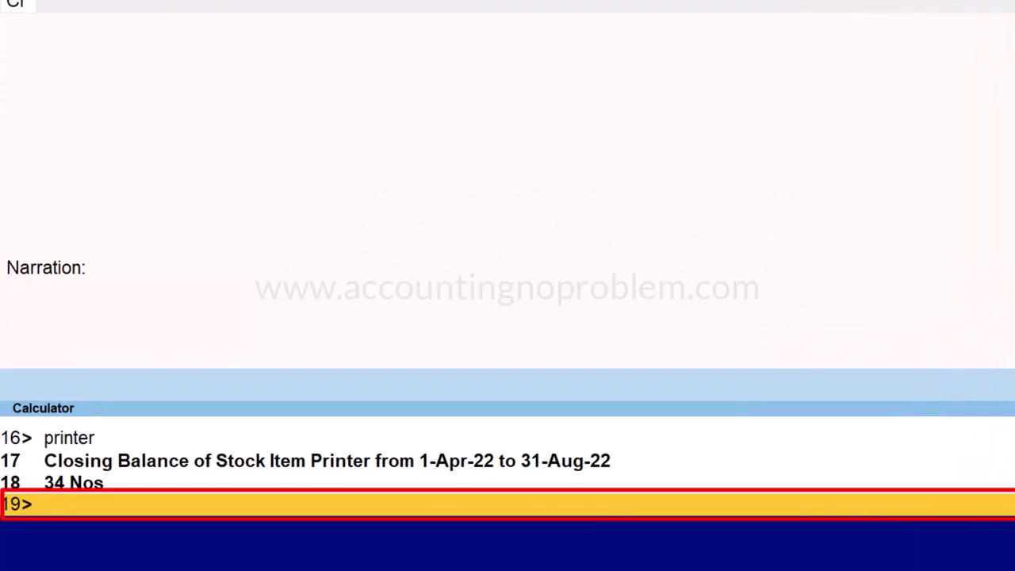
{"action": "type", "text": "monitore"}
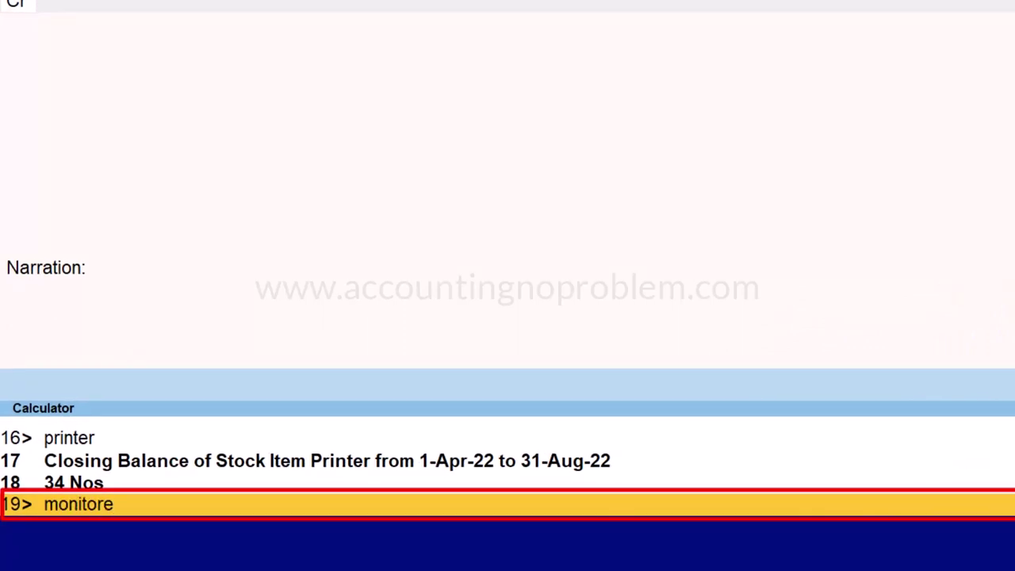
{"action": "key", "text": "Return"}
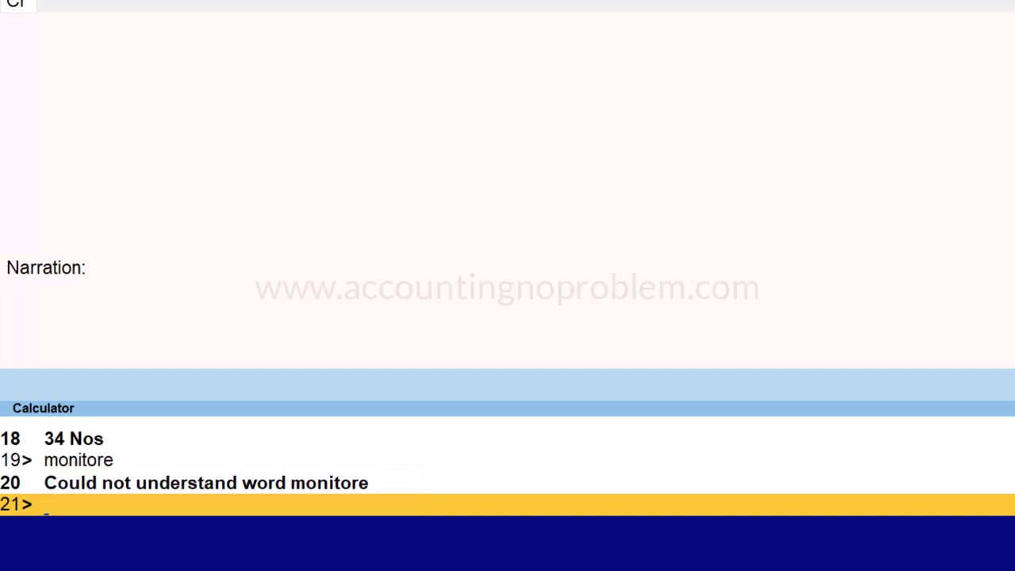
{"action": "type", "text": "monitor"}
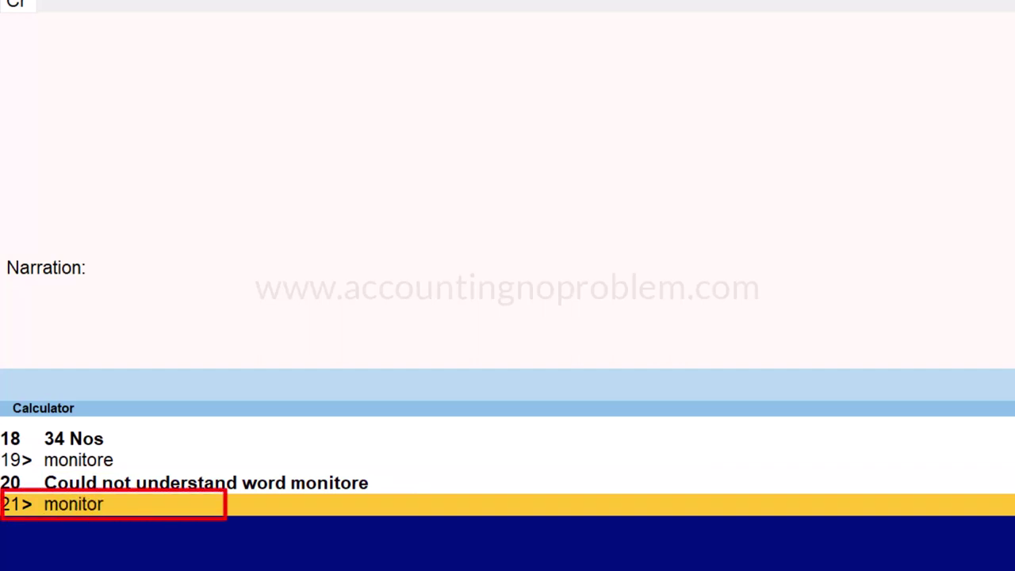
{"action": "key", "text": "Return"}
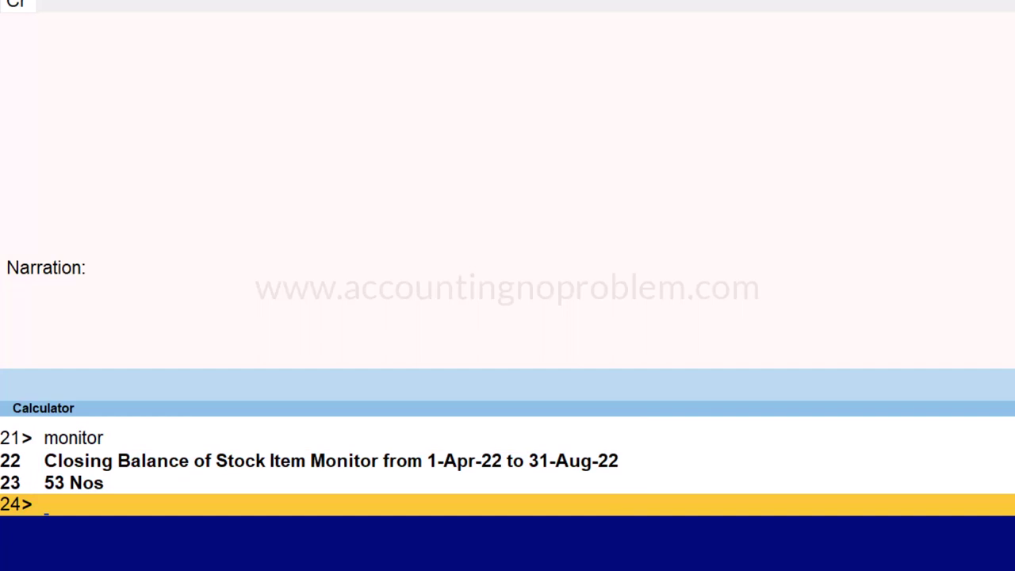
Query the company's total stock value in the calculator with the words "stock value"
{"action": "type", "text": "stoc"}
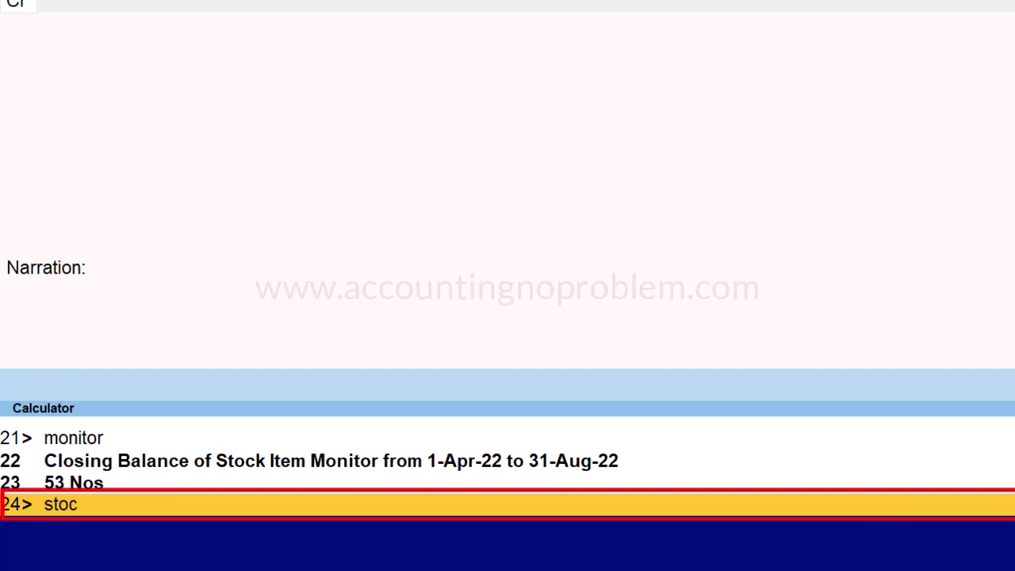
{"action": "type", "text": "k value"}
{"action": "key", "text": "Return"}
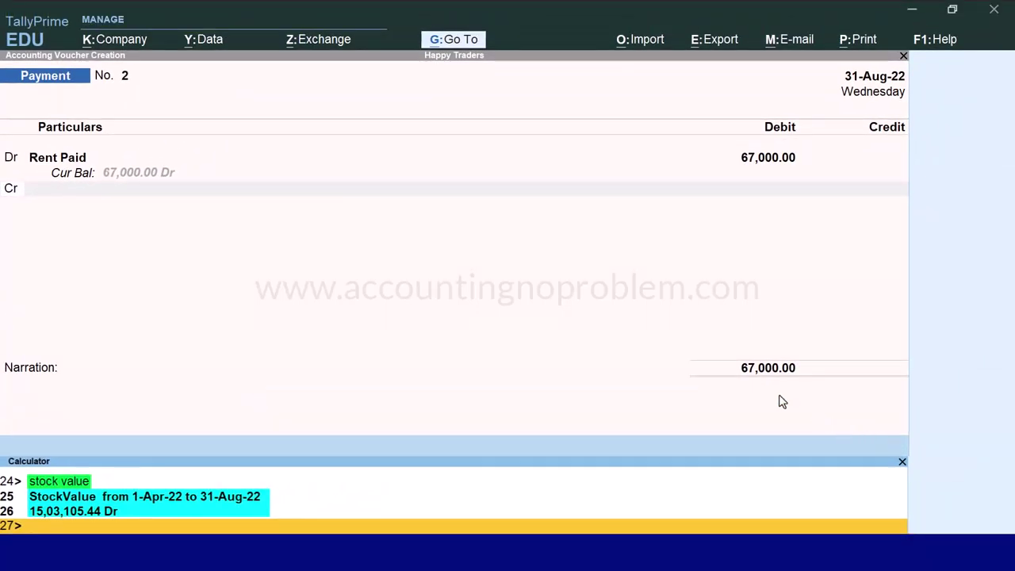
Leave the calculator and open the Stock Summary report to check the total stock value against the calculator's answer
{"action": "left_click", "coordinate": [329, 111]}
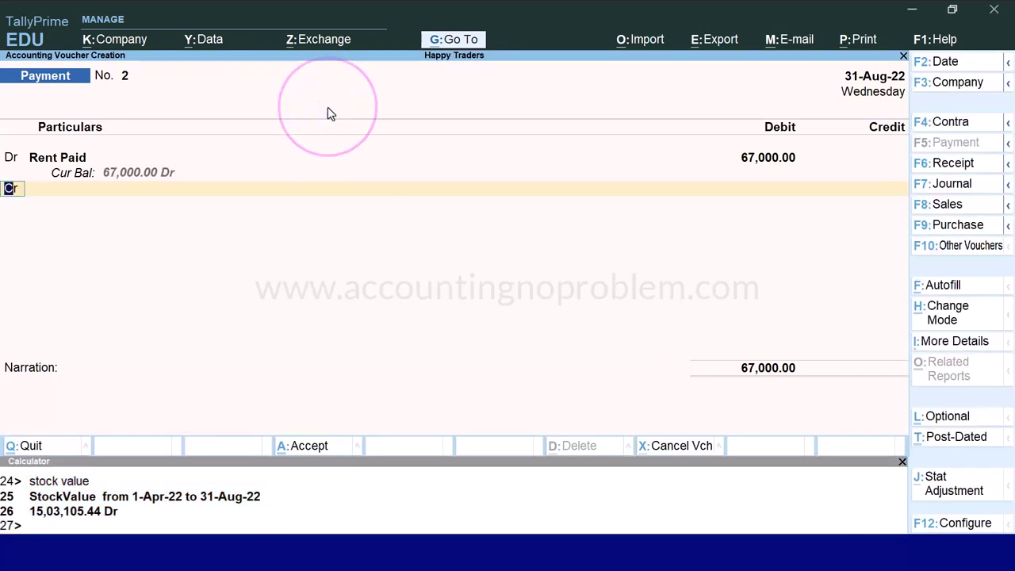
{"action": "key", "text": "alt+g"}
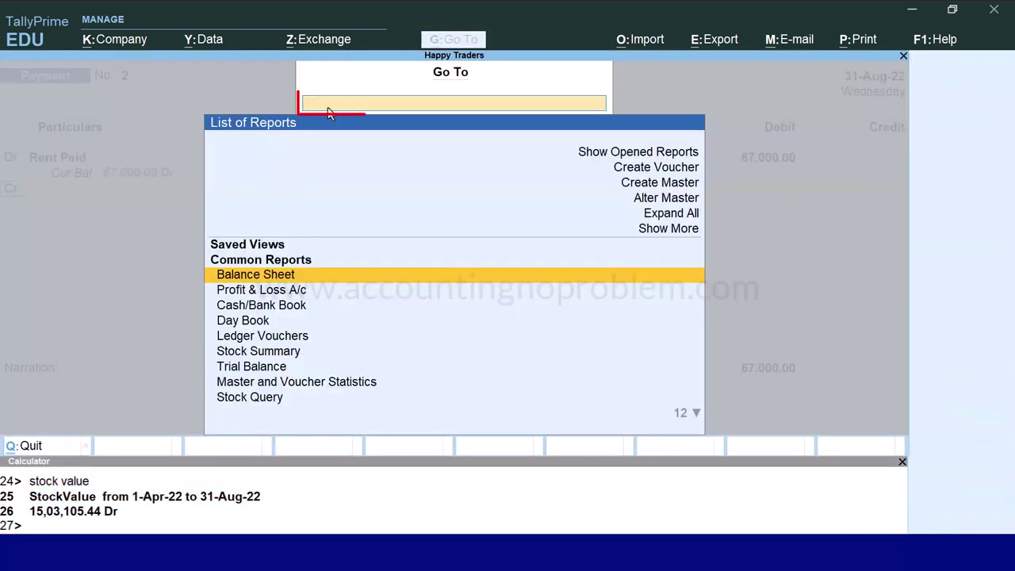
{"action": "type", "text": "Stock"}
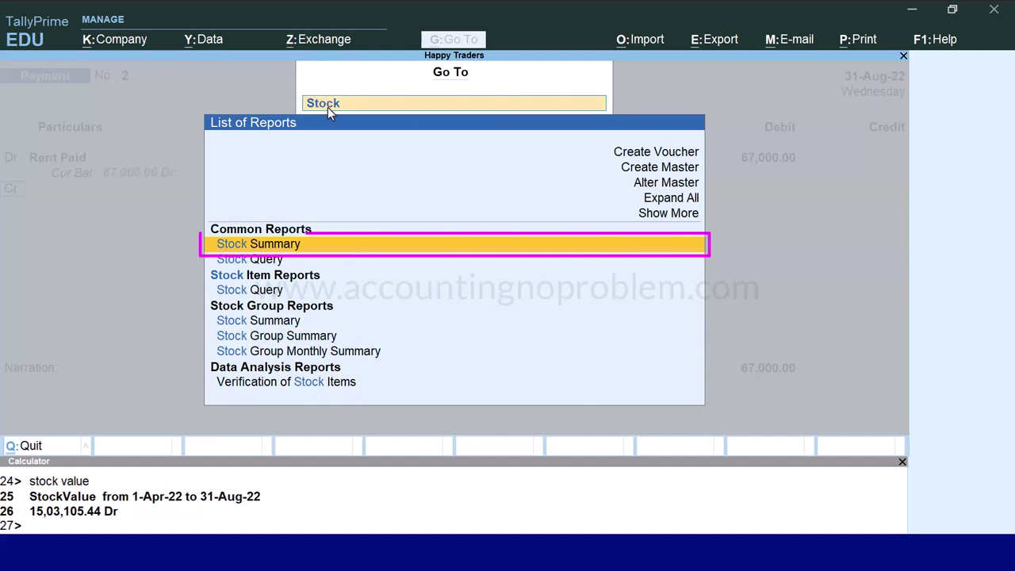
{"action": "key", "text": "Return"}
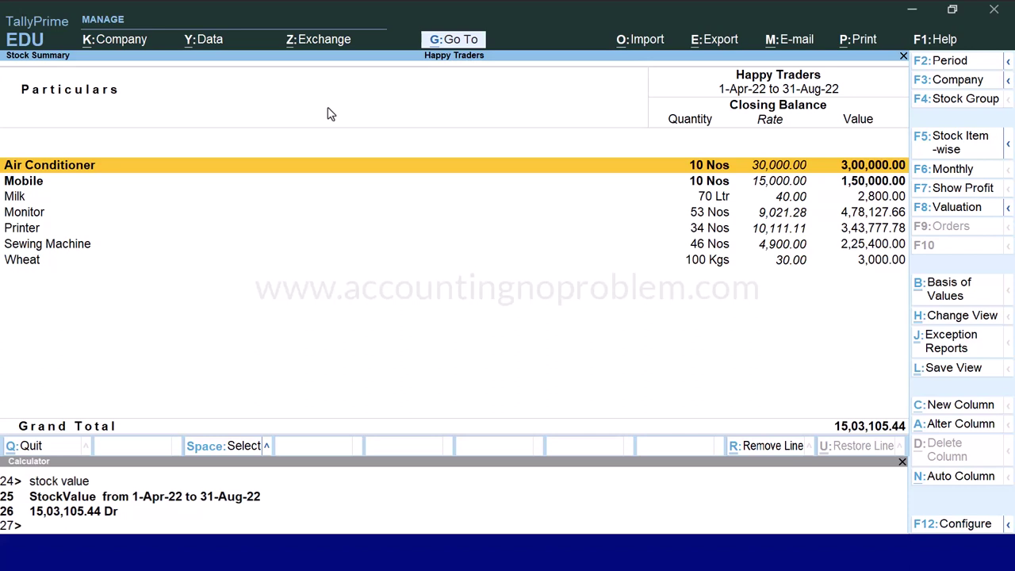
Reactivate the calculator and review its earlier entries back to the State Bank of India query, ending on the empty entry line
{"action": "key", "text": "ctrl+n"}
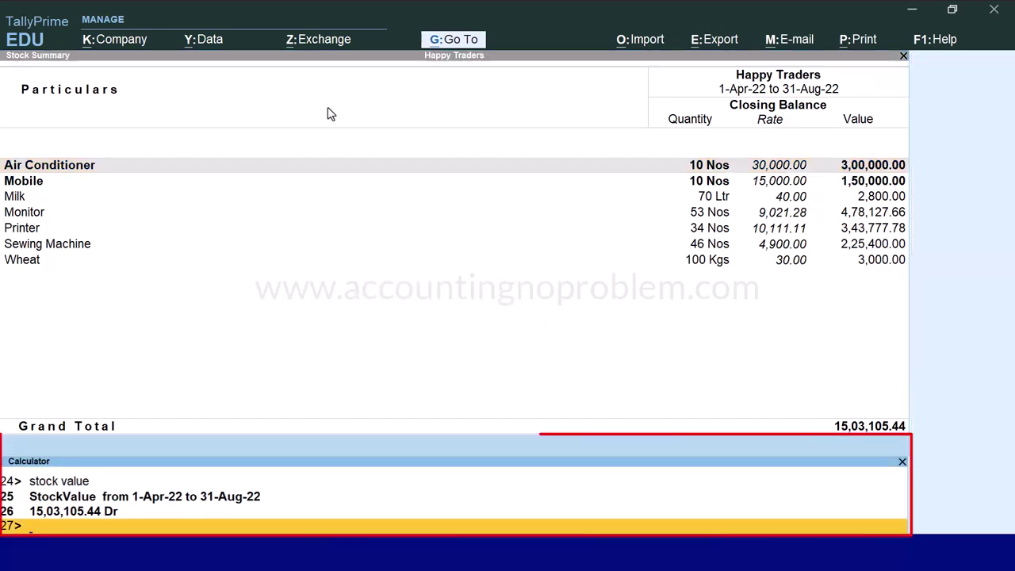
{"action": "key", "text": "Up"}
{"action": "key", "text": "Up"}
{"action": "key", "text": "Up"}
{"action": "key", "text": "Up"}
{"action": "key", "text": "Up"}
{"action": "key", "text": "Up"}
{"action": "key", "text": "Up"}
{"action": "key", "text": "Up"}
{"action": "key", "text": "Up"}
{"action": "key", "text": "Up"}
{"action": "key", "text": "Up"}
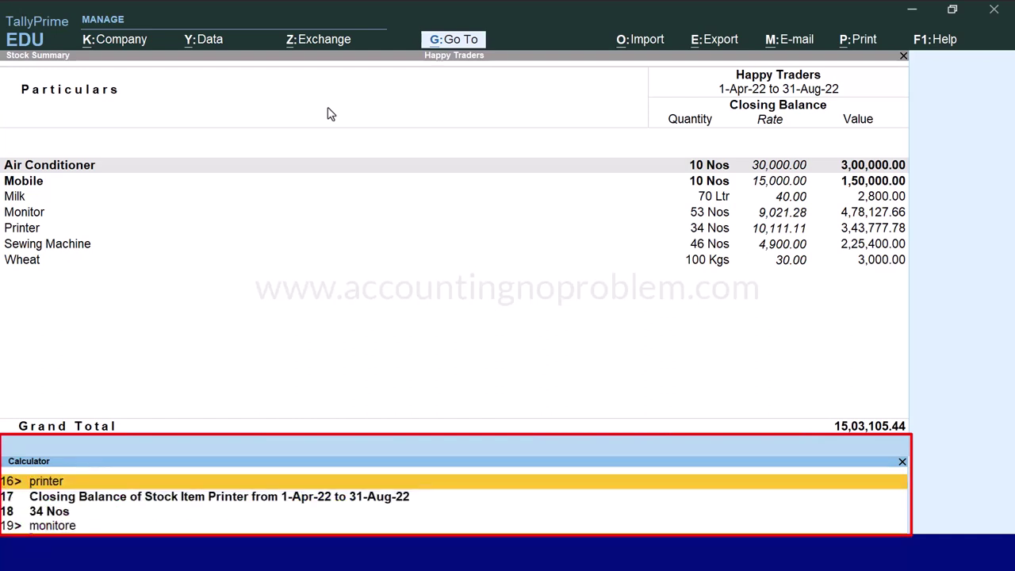
{"action": "key", "text": "Up"}
{"action": "key", "text": "Up"}
{"action": "key", "text": "Up"}
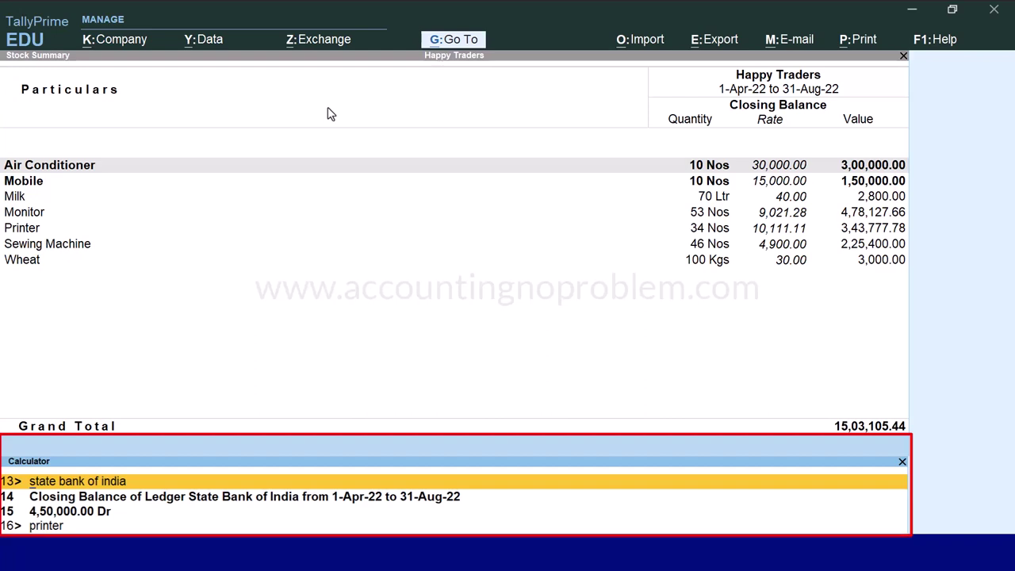
{"action": "key", "text": "Down"}
{"action": "key", "text": "Down"}
{"action": "key", "text": "Down"}
{"action": "key", "text": "Down"}
{"action": "key", "text": "Down"}
{"action": "key", "text": "Down"}
{"action": "key", "text": "Down"}
{"action": "key", "text": "Down"}
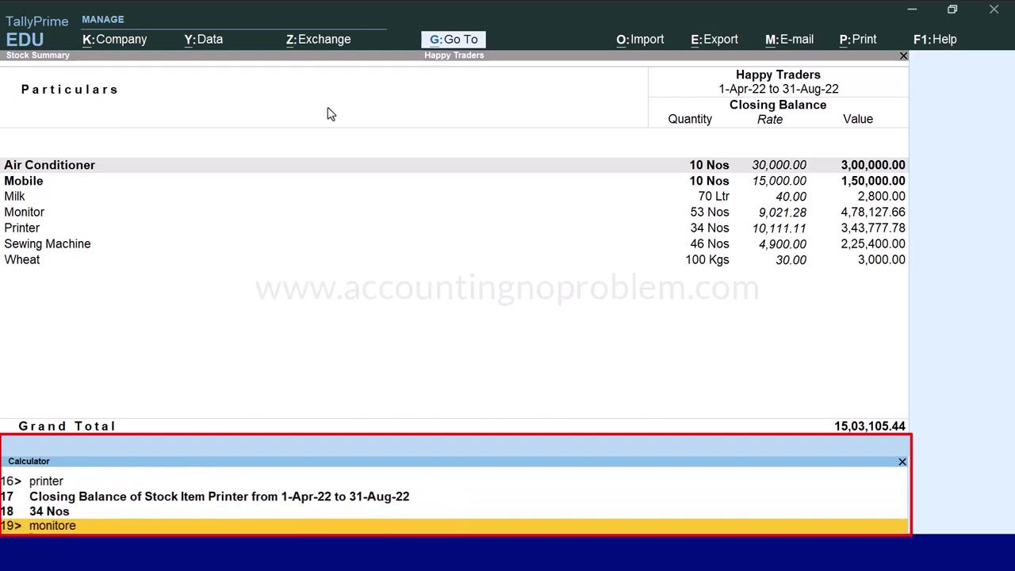
{"action": "key", "text": "Down"}
{"action": "key", "text": "Down"}
{"action": "key", "text": "Down"}
{"action": "key", "text": "Down"}
{"action": "key", "text": "Down"}
{"action": "key", "text": "Down"}
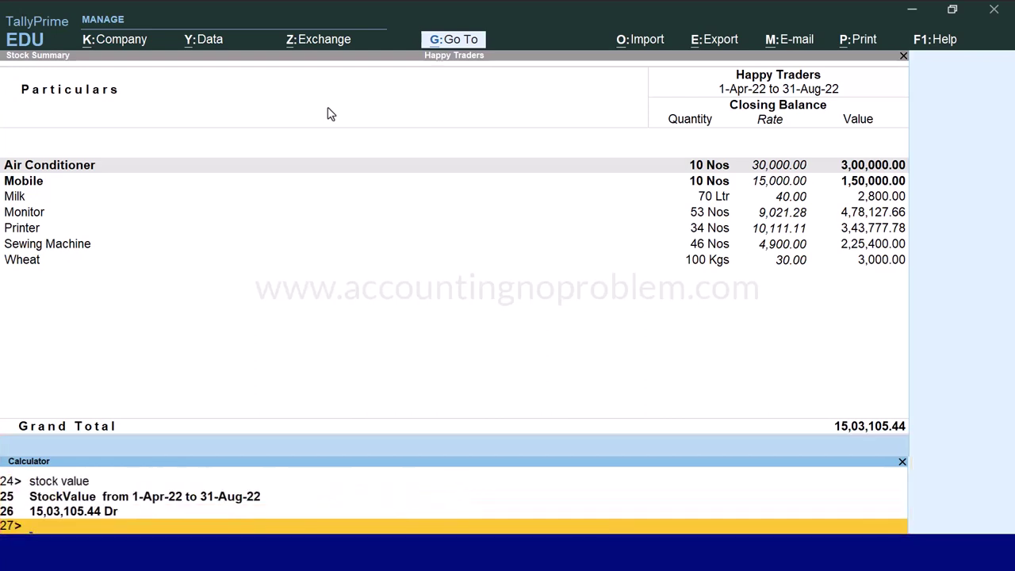